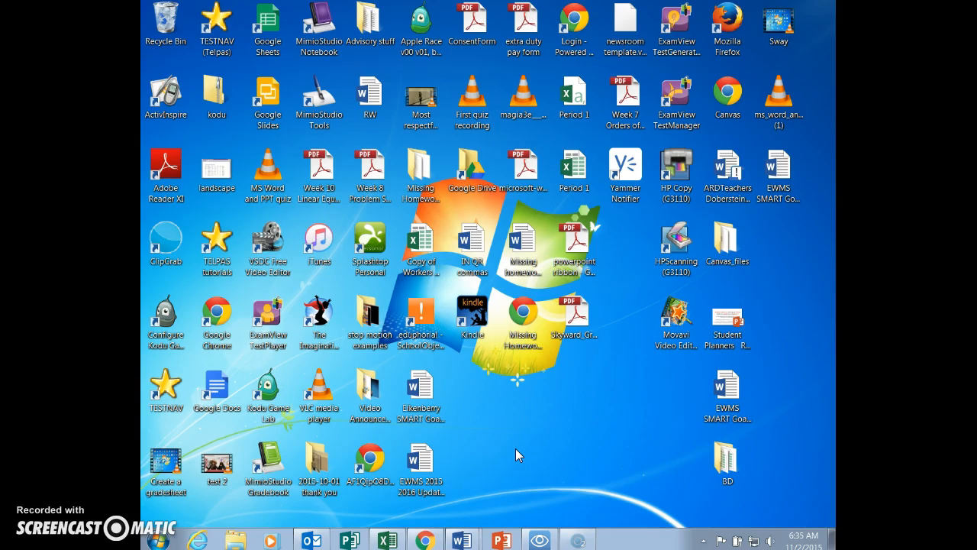
# Step: Switch to Word and look over the Activity 6 Time Sheets instructions and the finished time sheets example, minimizing the example when done
pyautogui.click(536, 448)
pyautogui.click(461, 539)
pyautogui.click(454, 492)
pyautogui.click(461, 539)
pyautogui.click(454, 513)
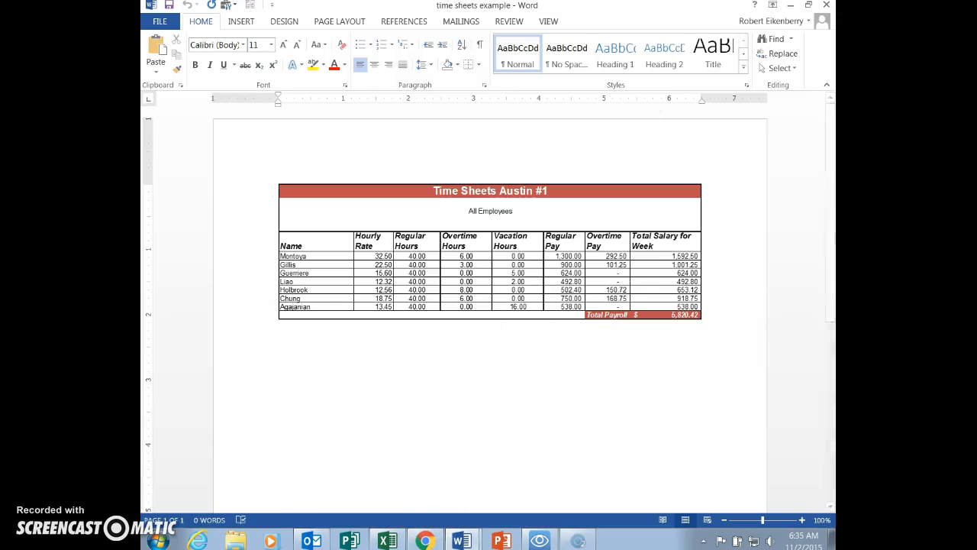
pyautogui.click(790, 6)
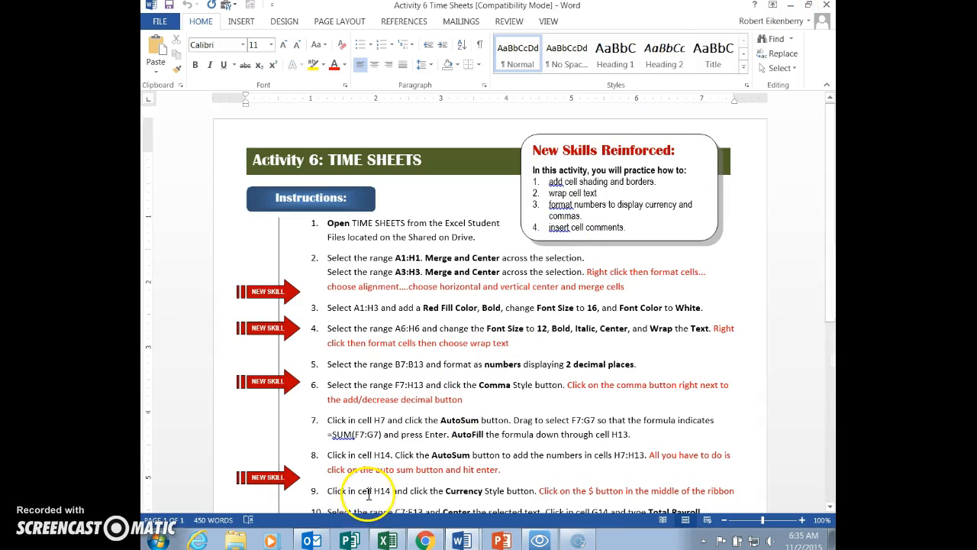
# Step: Look at the unformatted Time Sheets workbook in Excel and return to the Activity 6 instructions in Word
pyautogui.click(387, 541)
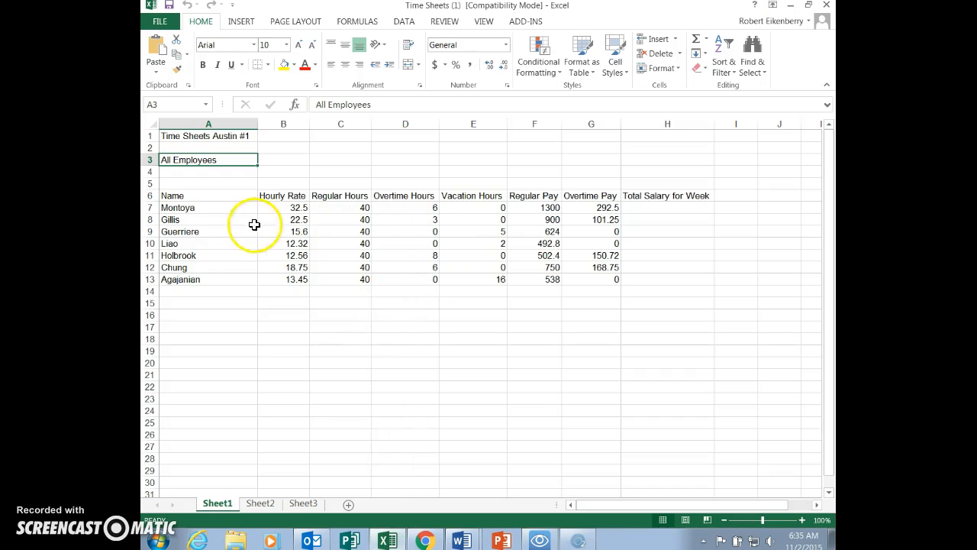
pyautogui.click(461, 540)
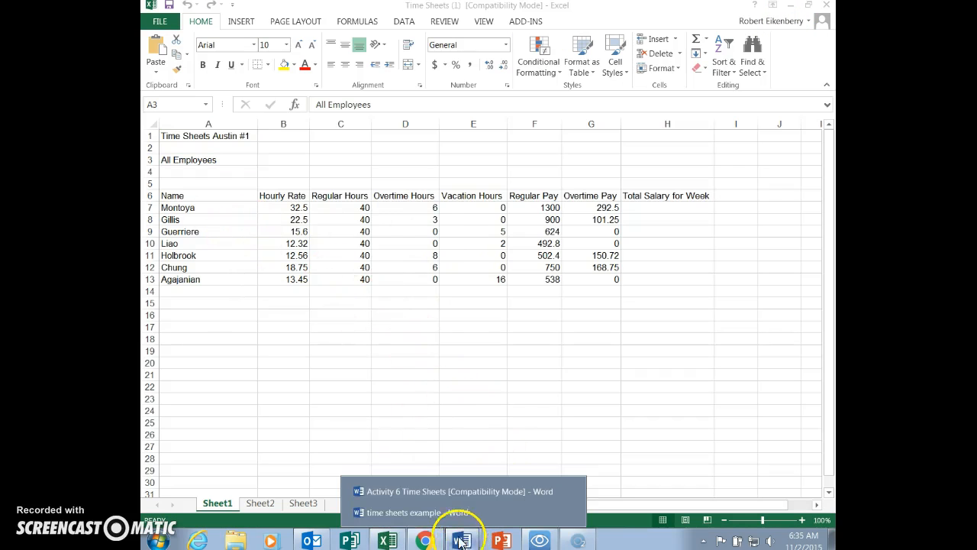
pyautogui.click(426, 490)
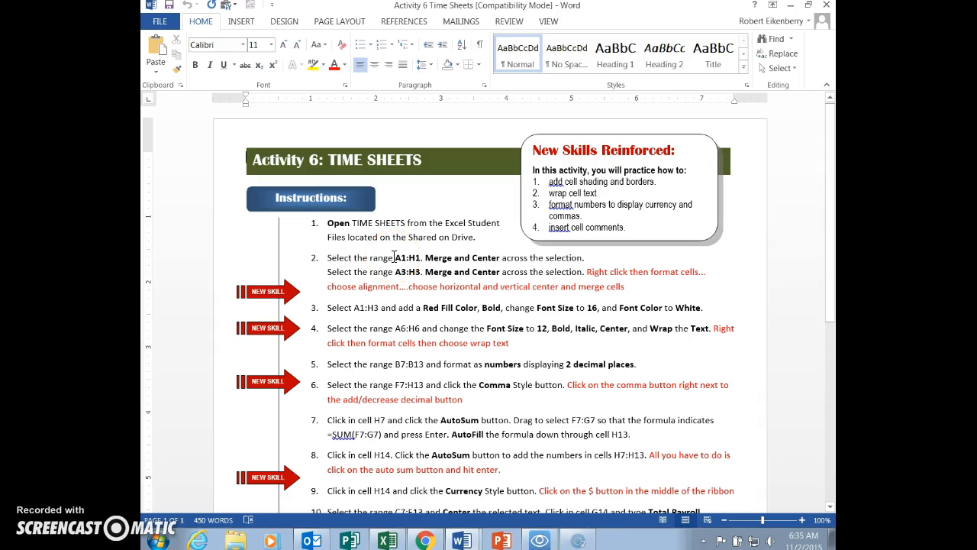
# Step: Switch to Excel and merge and center the title across A1:H1 and the All Employees subtitle across A3:H3
pyautogui.click(387, 540)
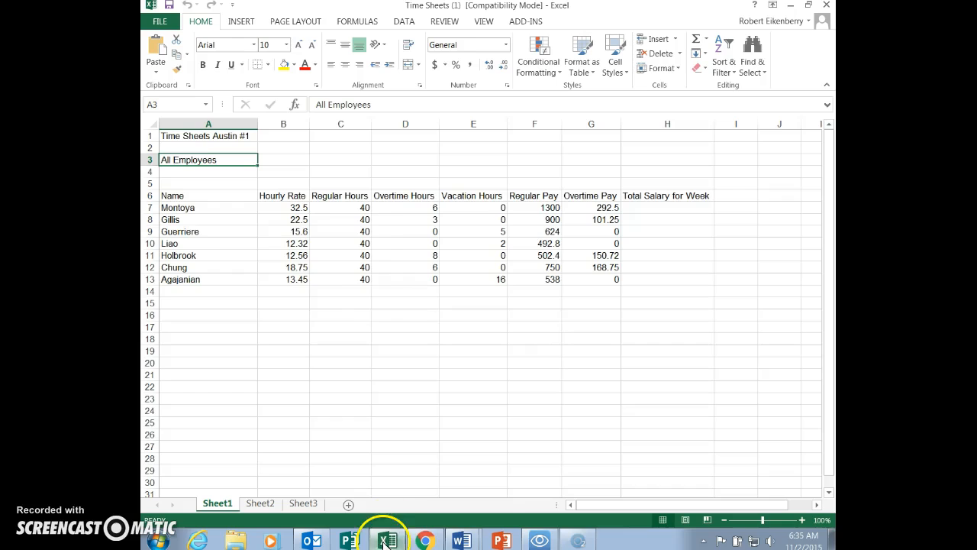
pyautogui.click(225, 137)
pyautogui.moveTo(225, 138); pyautogui.dragTo(646, 136)
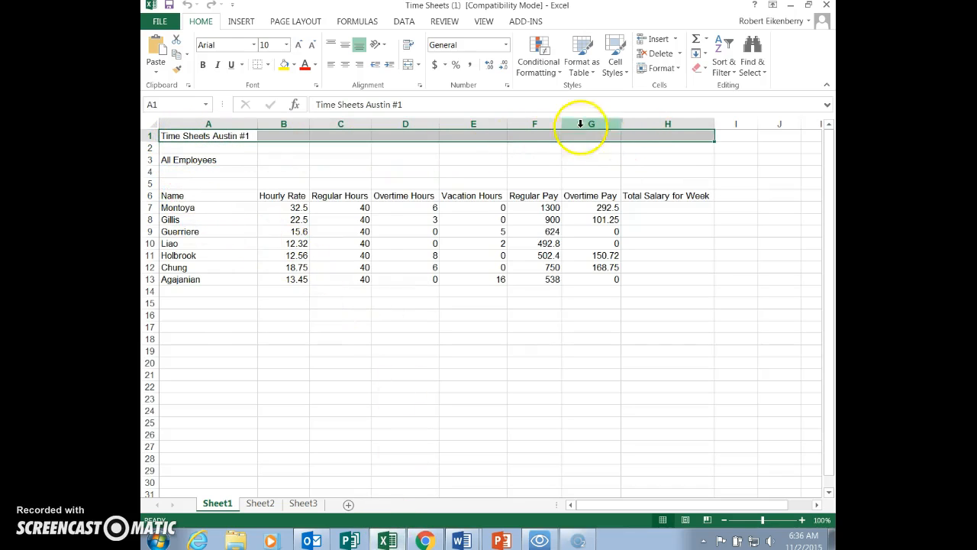
pyautogui.click(408, 64)
pyautogui.click(192, 163)
pyautogui.moveTo(191, 163); pyautogui.dragTo(629, 160)
pyautogui.click(412, 67)
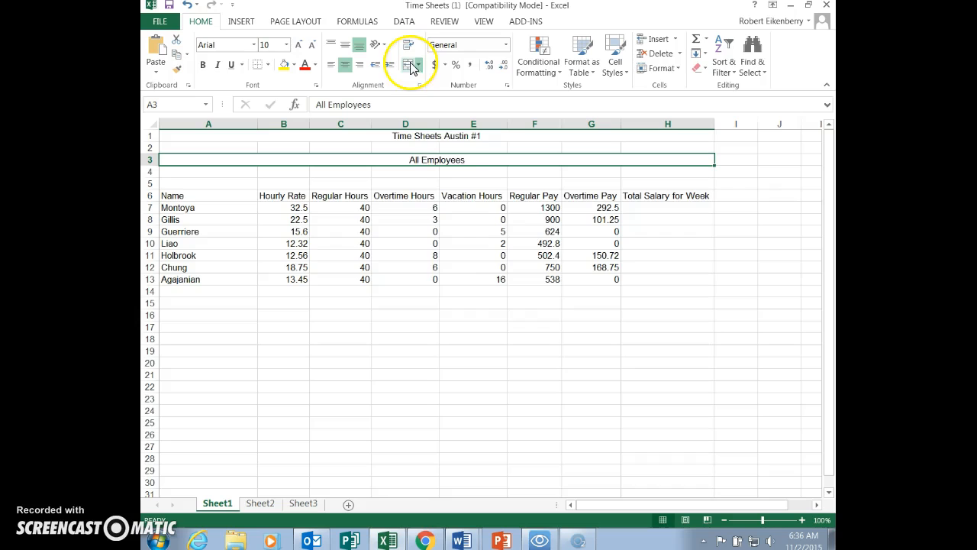
# Step: Check the instructions in Word, and make the range A1:H3 in the Excel sheet bold with a red fill
pyautogui.hotkey('alt', 'Tab')
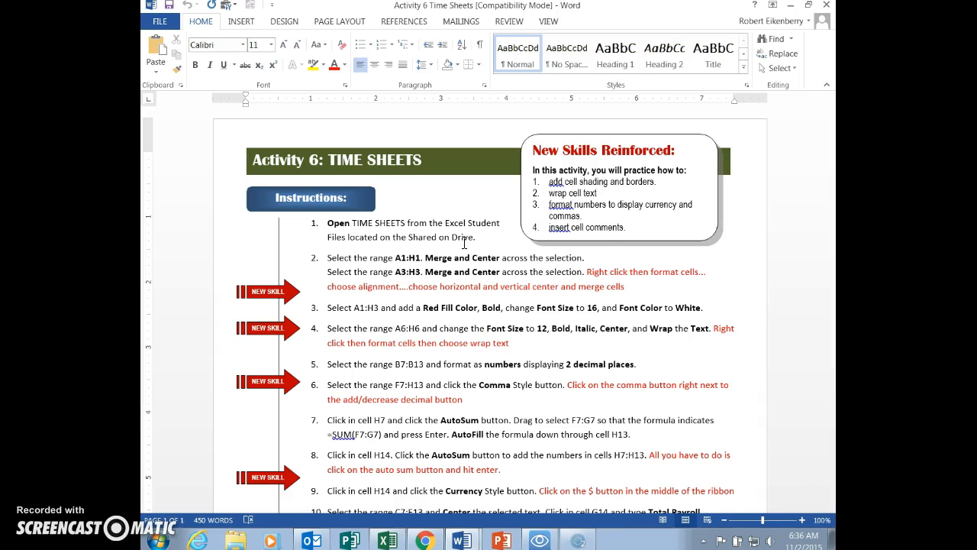
pyautogui.hotkey('alt', 'Tab')
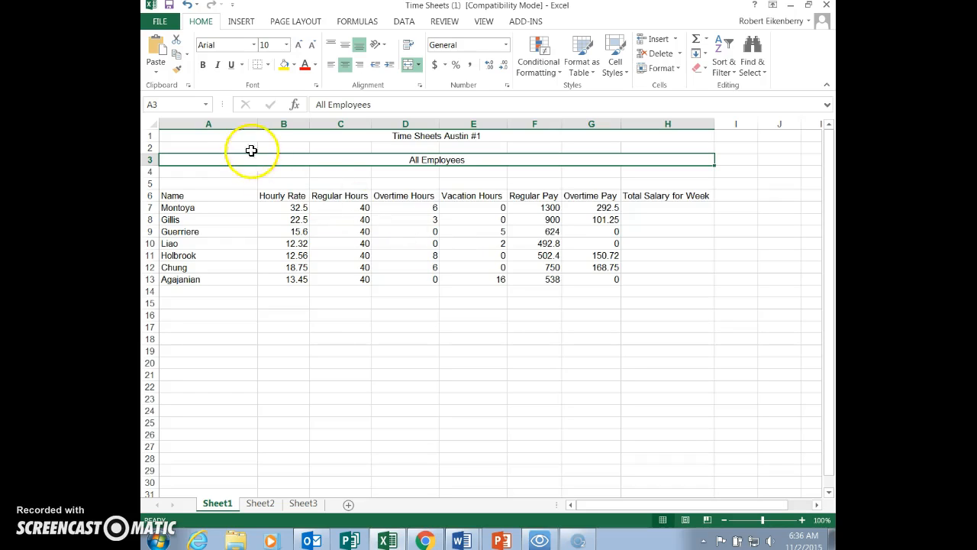
pyautogui.click(223, 136)
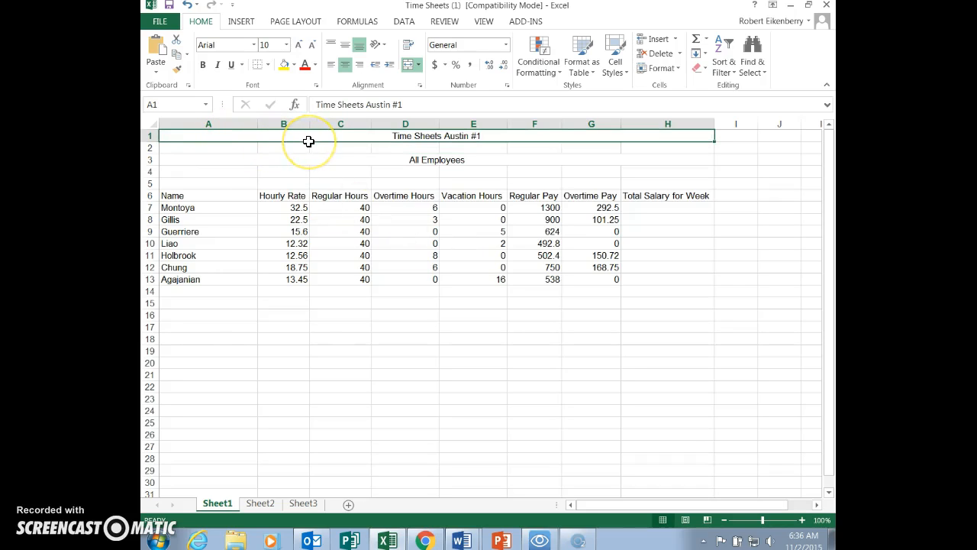
pyautogui.moveTo(308, 141); pyautogui.dragTo(319, 159)
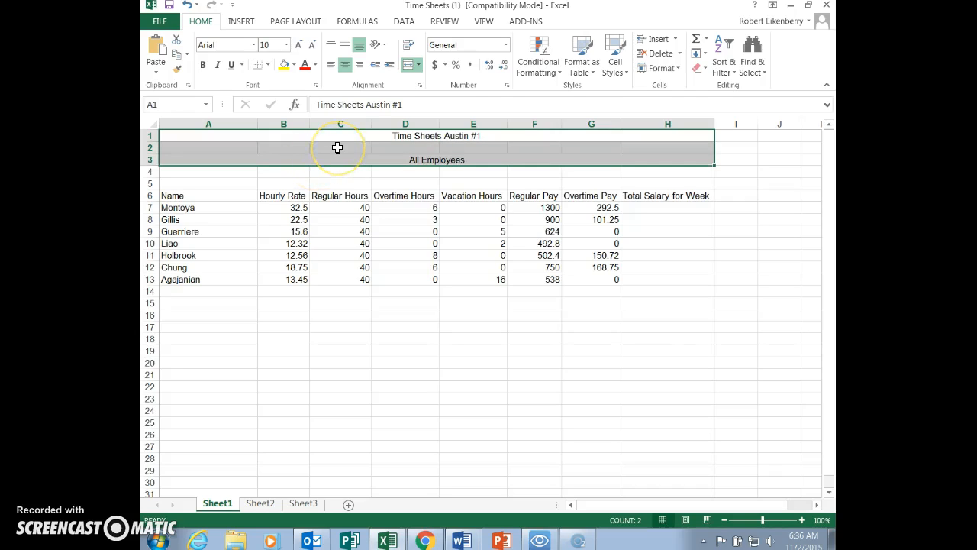
pyautogui.hotkey('alt', 'Tab')
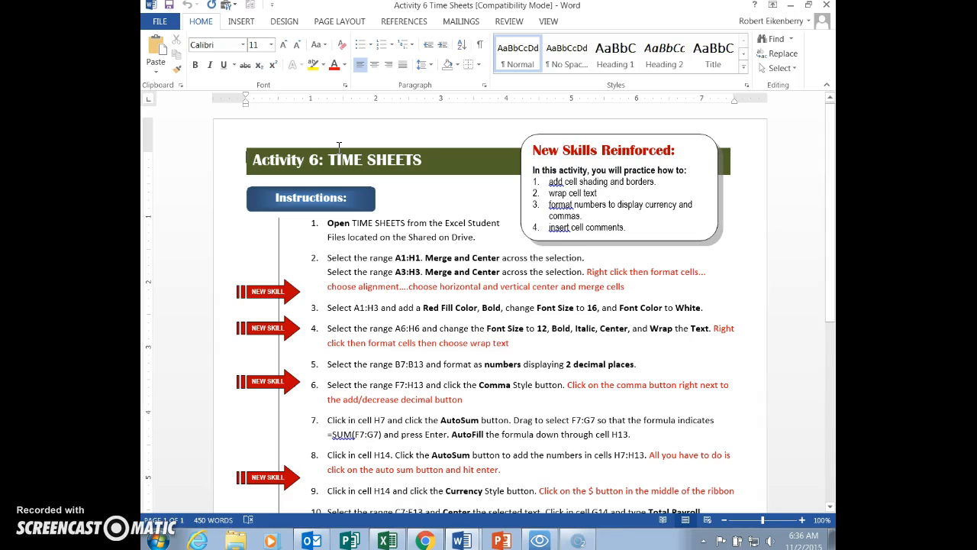
pyautogui.hotkey('alt', 'Tab')
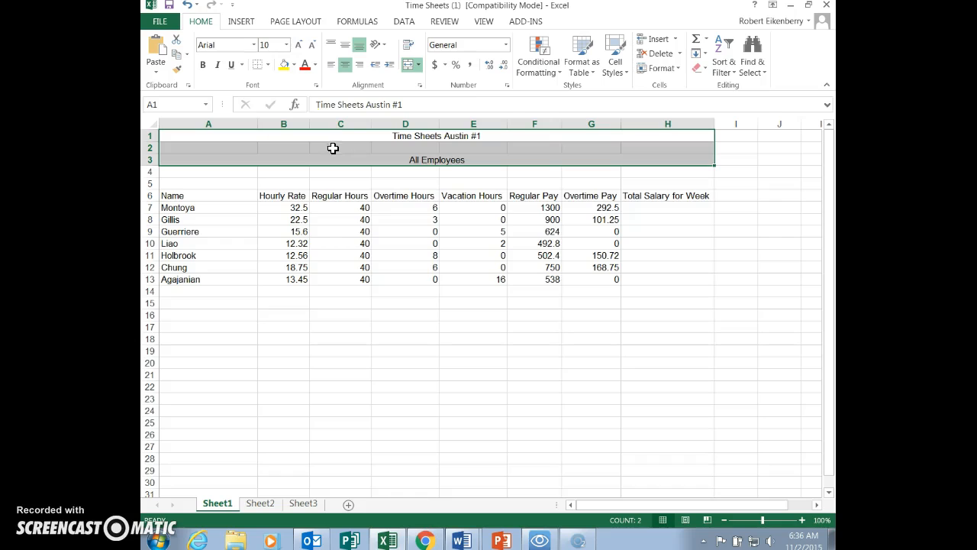
pyautogui.click(202, 65)
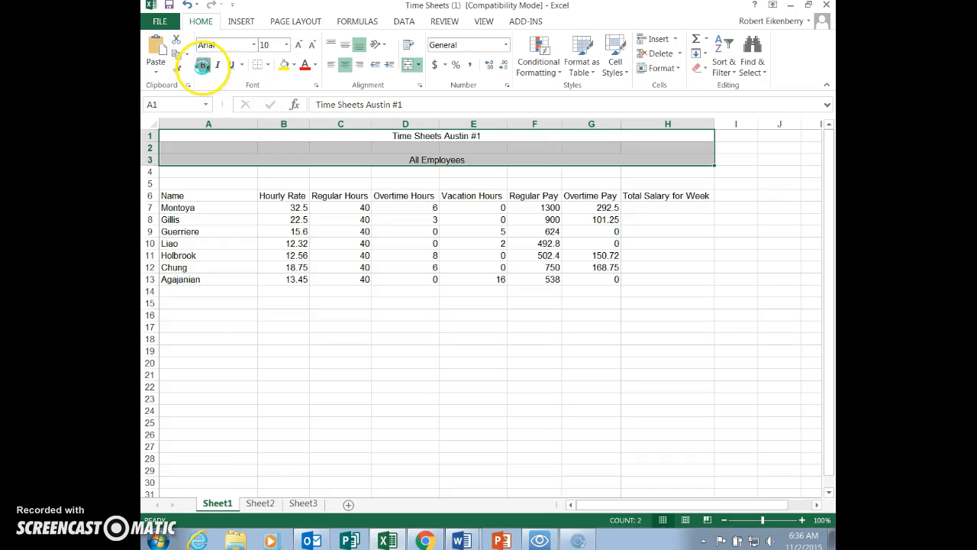
pyautogui.click(293, 65)
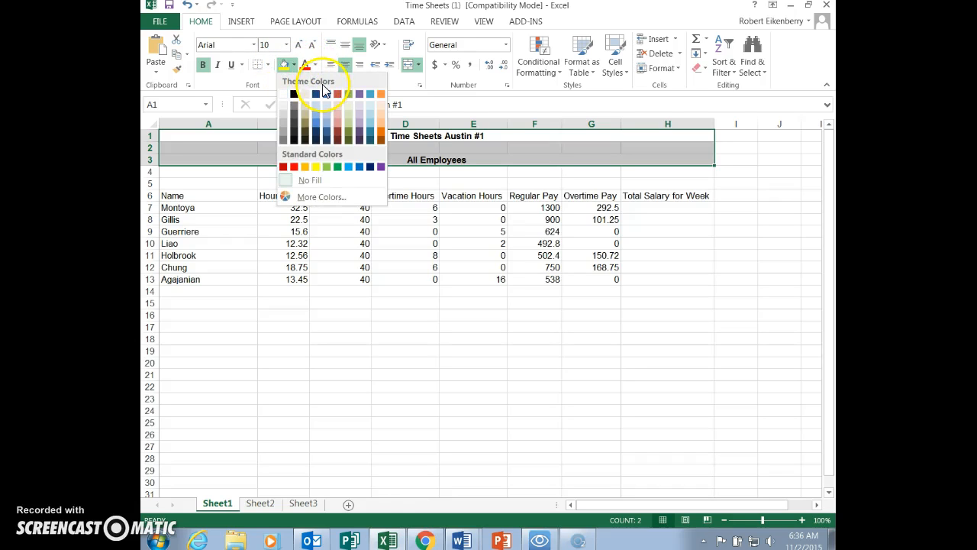
pyautogui.click(282, 167)
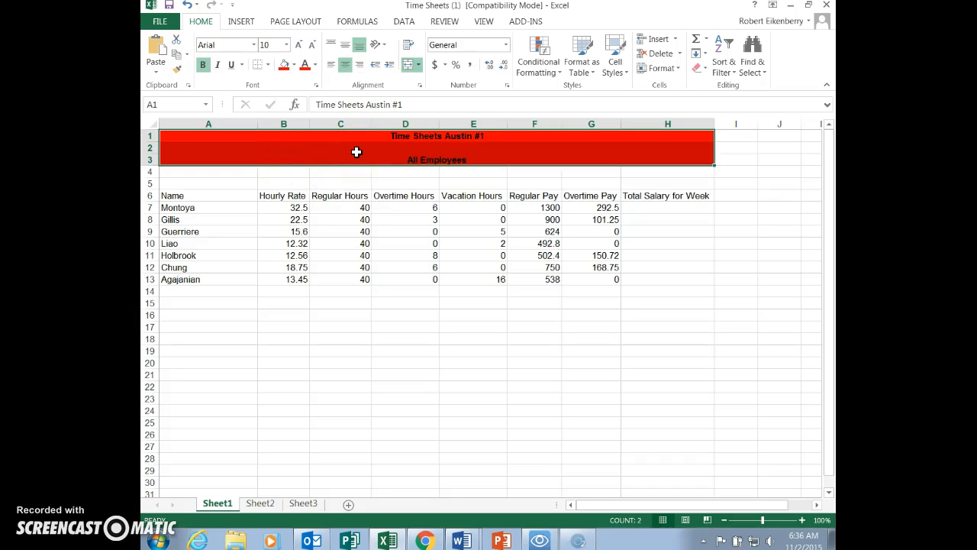
# Step: Check the instructions in Word, and set the text in A1:H3 to font size 16 and white
pyautogui.hotkey('alt', 'Tab')
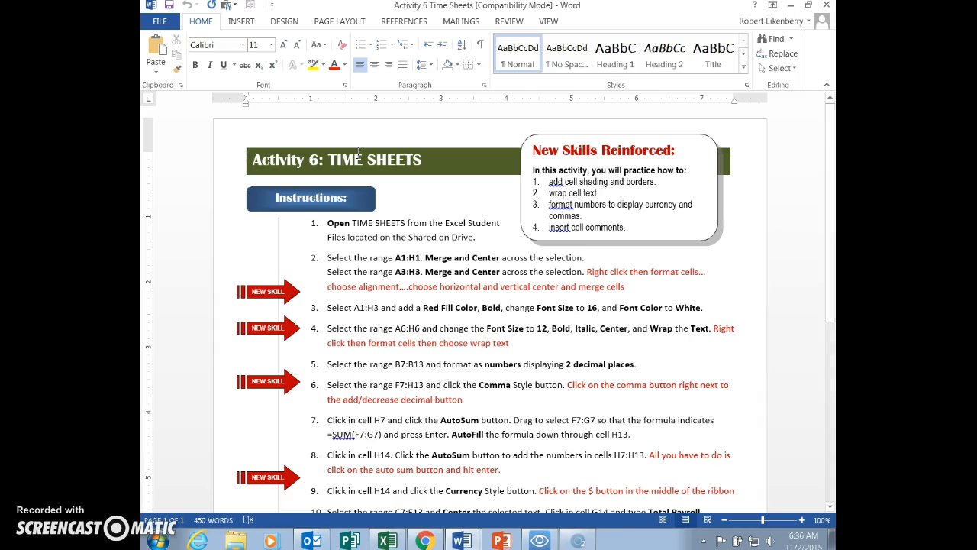
pyautogui.hotkey('alt', 'Tab')
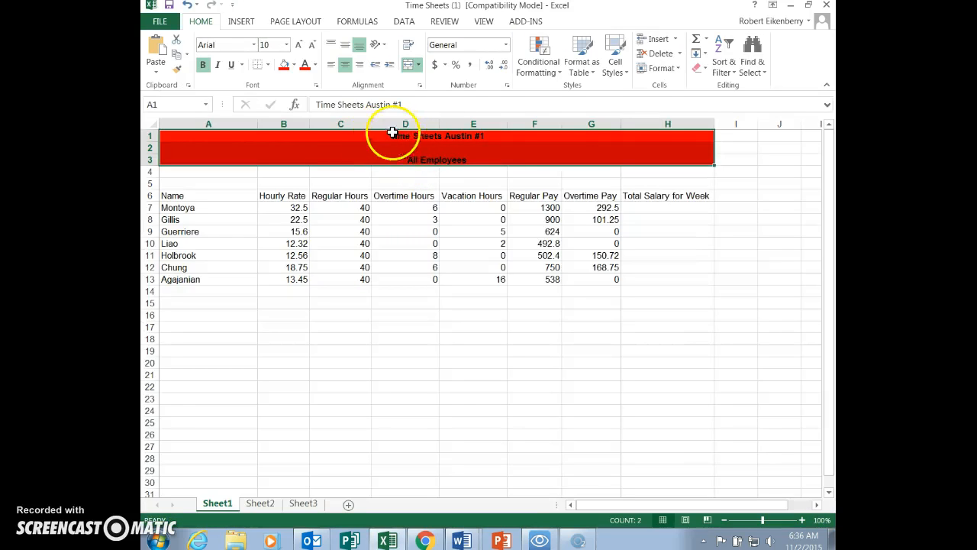
pyautogui.click(287, 44)
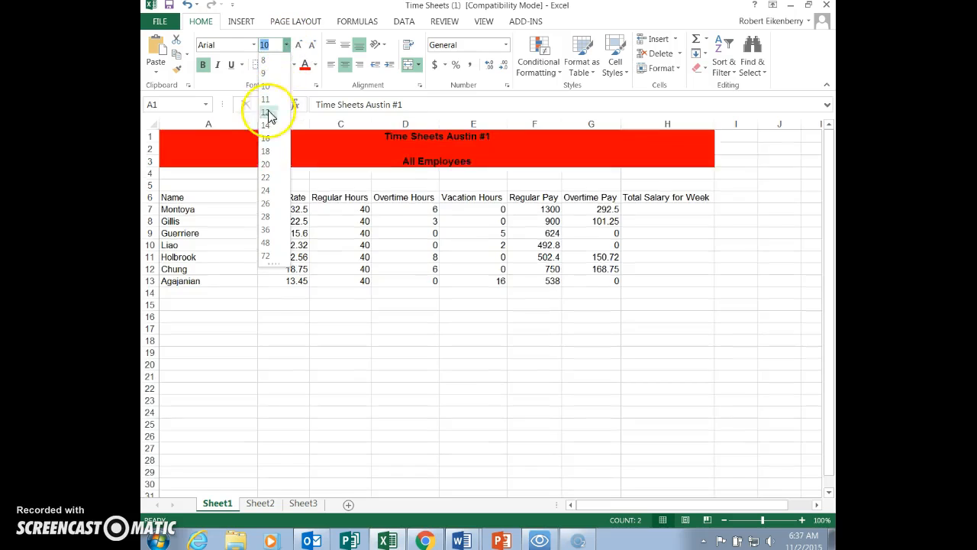
pyautogui.click(268, 138)
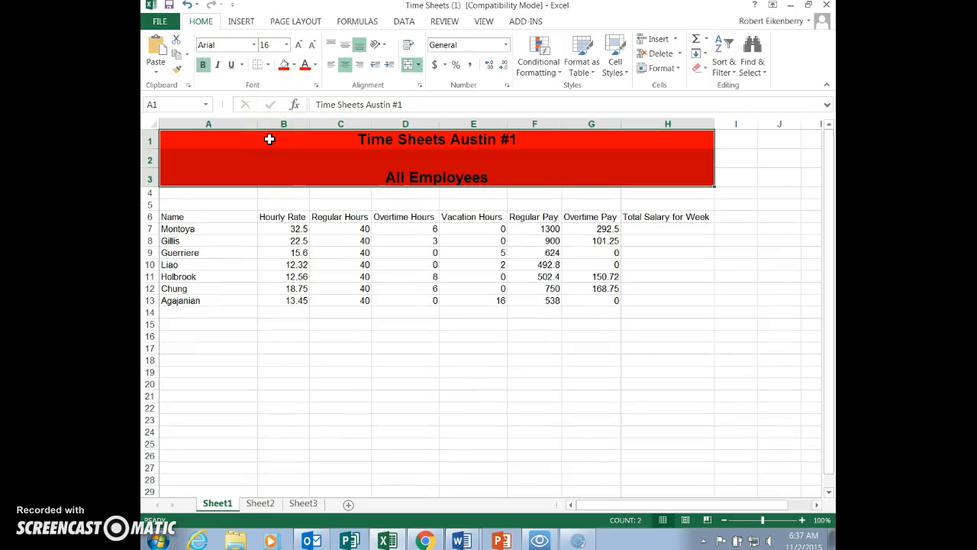
pyautogui.moveTo(319, 141)
pyautogui.mouseDown()
pyautogui.moveTo(382, 141)
pyautogui.moveTo(371, 140)
pyautogui.moveTo(327, 54)
pyautogui.moveTo(313, 69)
pyautogui.mouseUp()
pyautogui.click(313, 67)
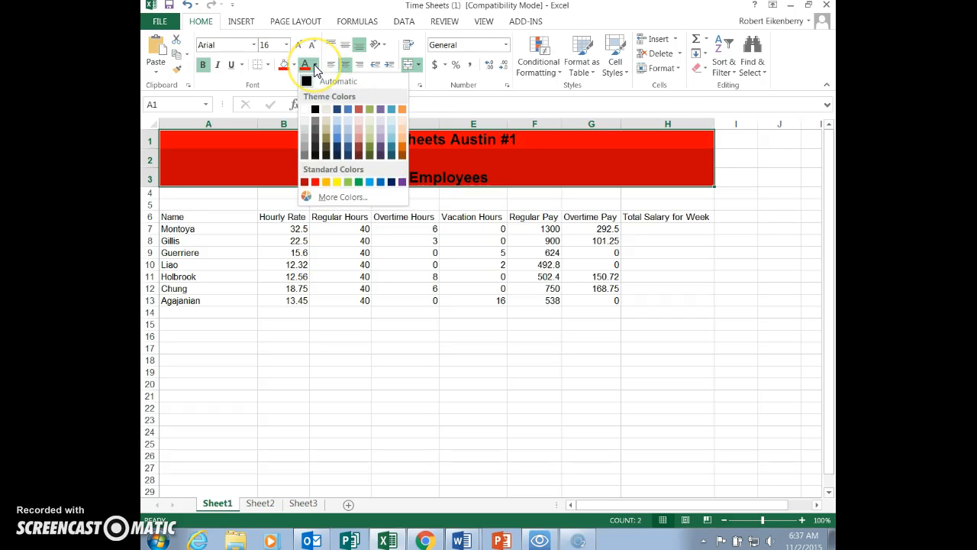
pyautogui.click(304, 109)
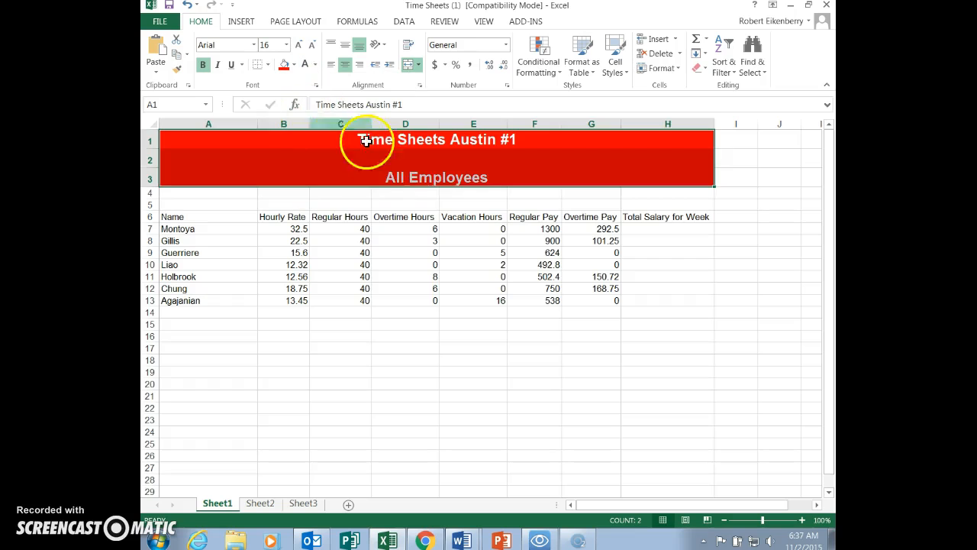
pyautogui.click(460, 202)
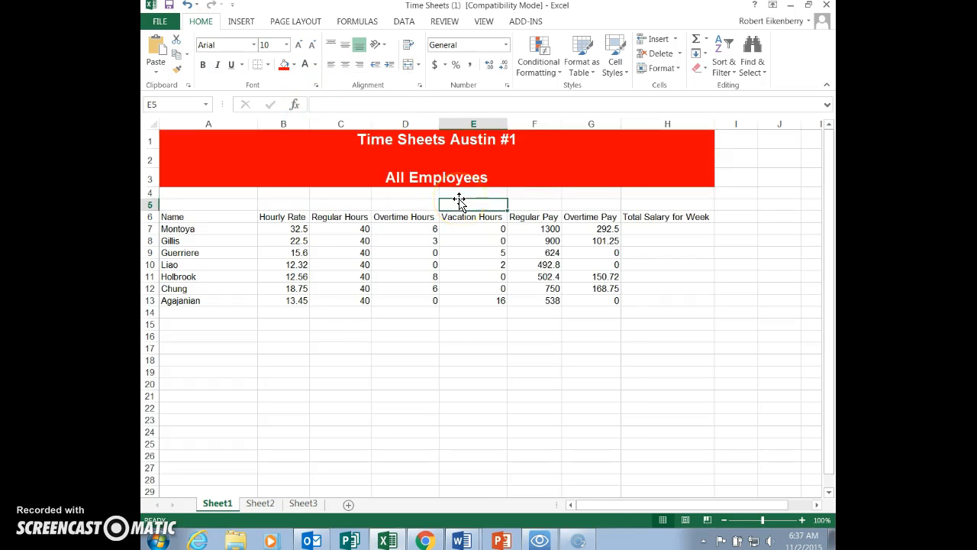
# Step: Consult the Word instructions, and set the font size of the table range A6:H13 in Excel to 12
pyautogui.hotkey('alt', 'Tab')
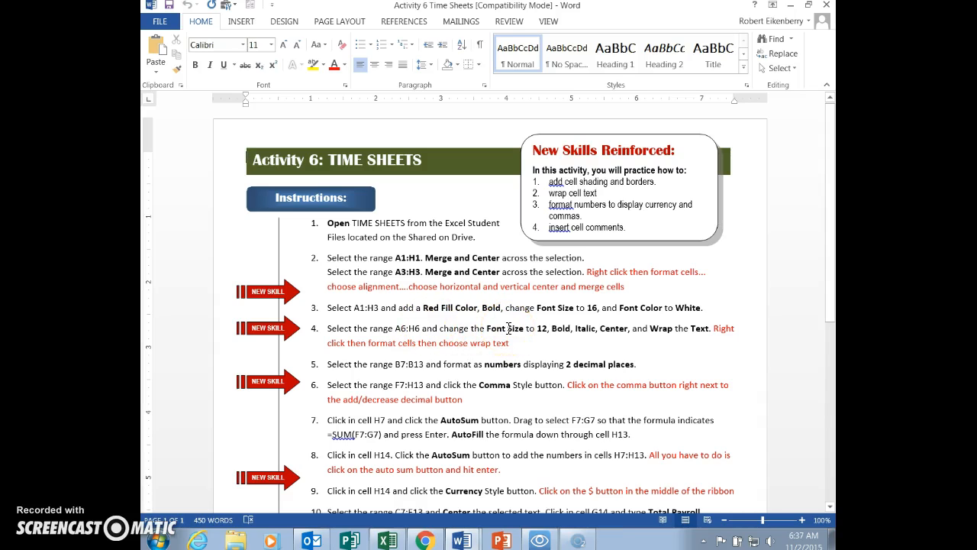
pyautogui.hotkey('alt', 'Tab')
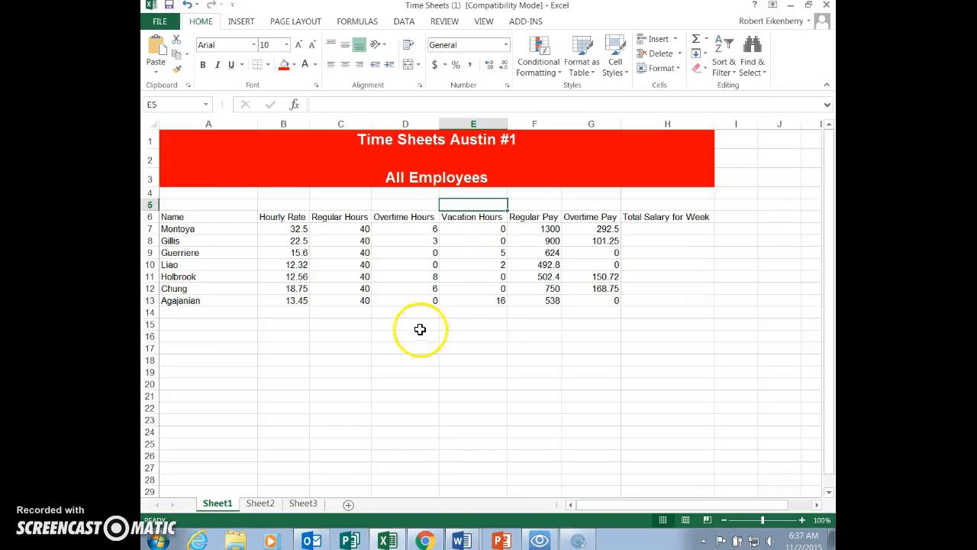
pyautogui.moveTo(196, 218); pyautogui.dragTo(655, 300)
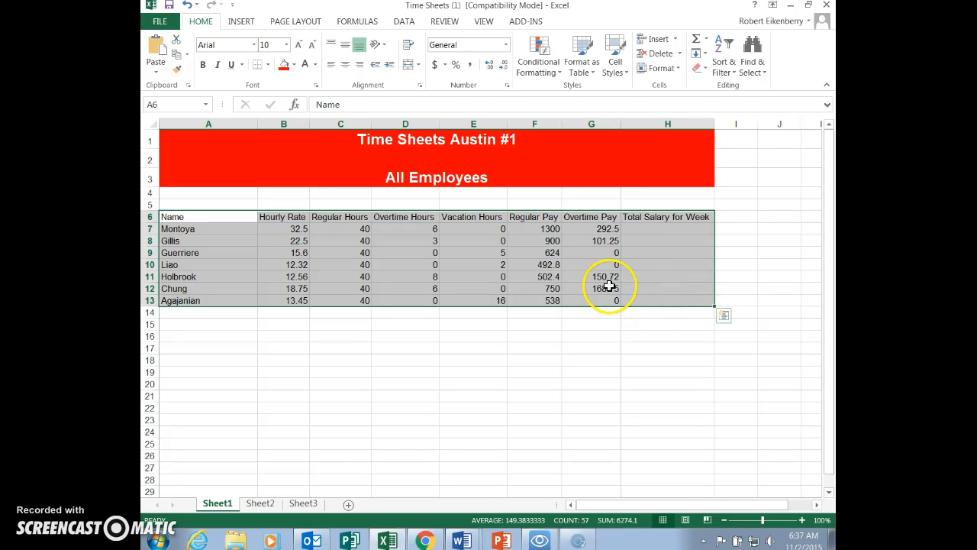
pyautogui.hotkey('alt', 'Tab')
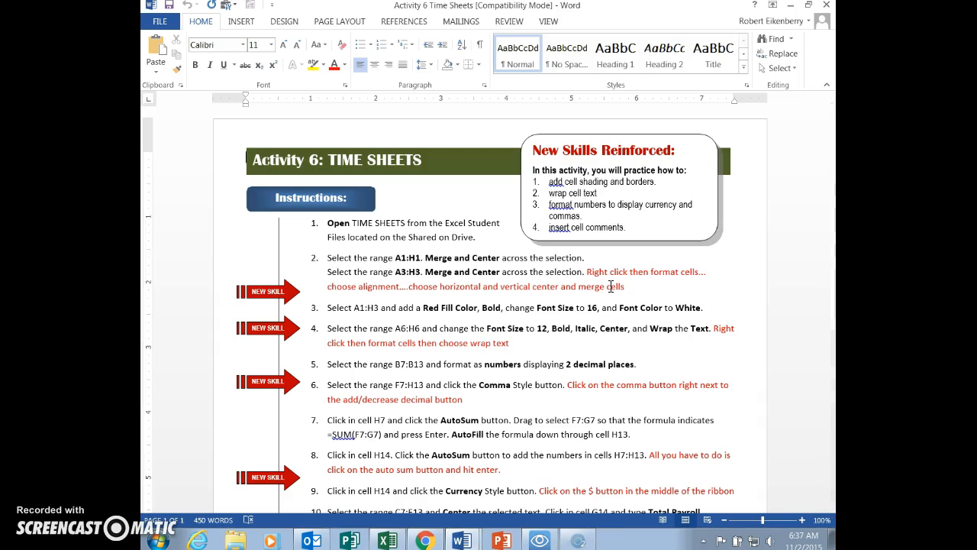
pyautogui.hotkey('alt', 'Tab')
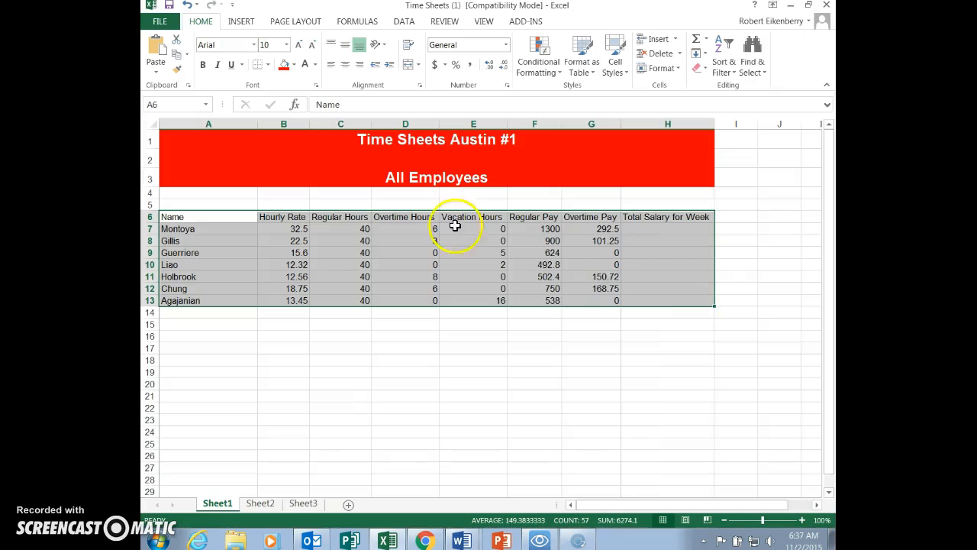
pyautogui.click(287, 45)
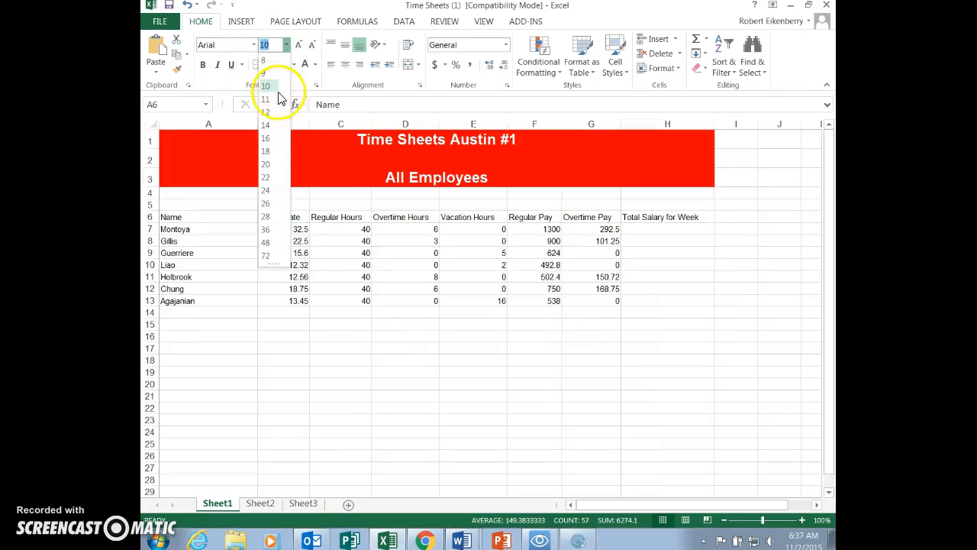
pyautogui.click(273, 112)
# Step: Make the table text in A6:H13 bold and italic, and center it horizontally
pyautogui.click(204, 65)
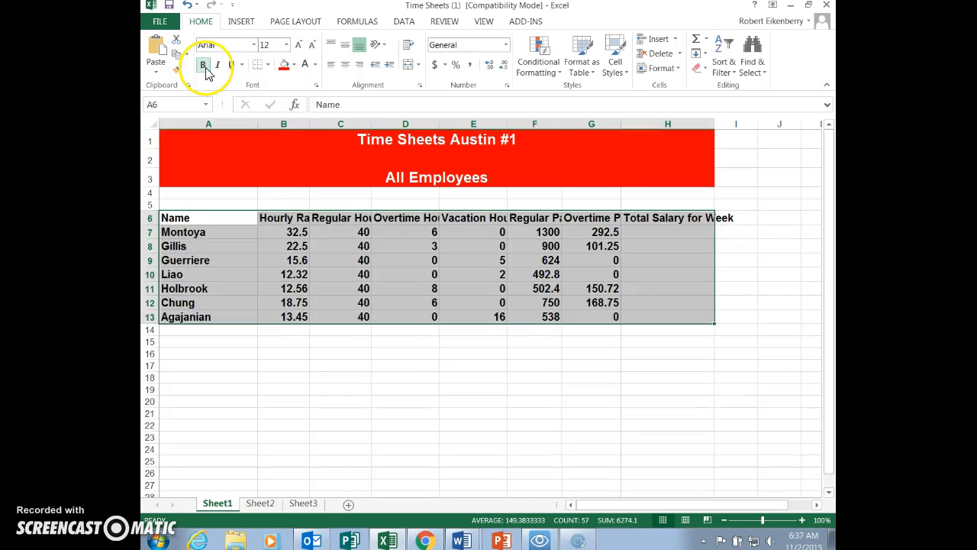
pyautogui.click(218, 65)
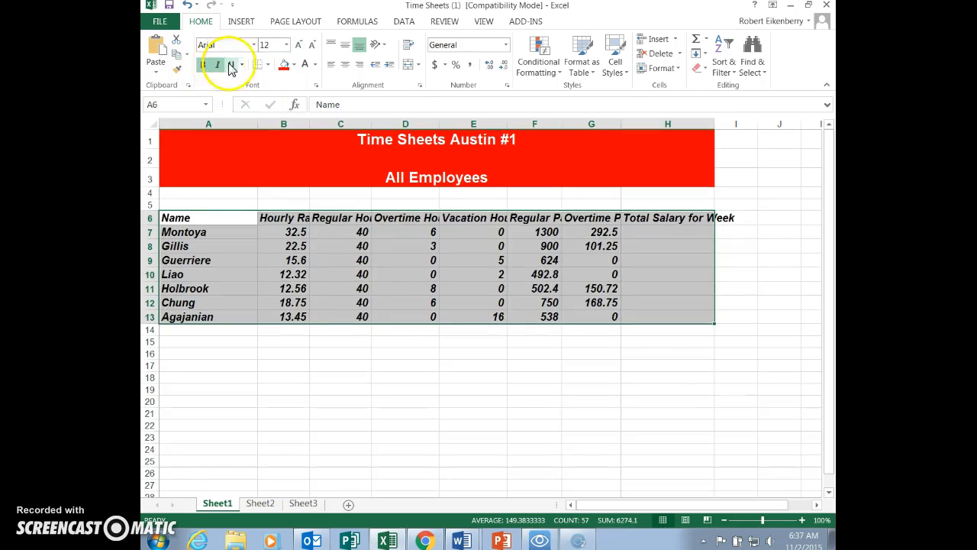
pyautogui.click(346, 66)
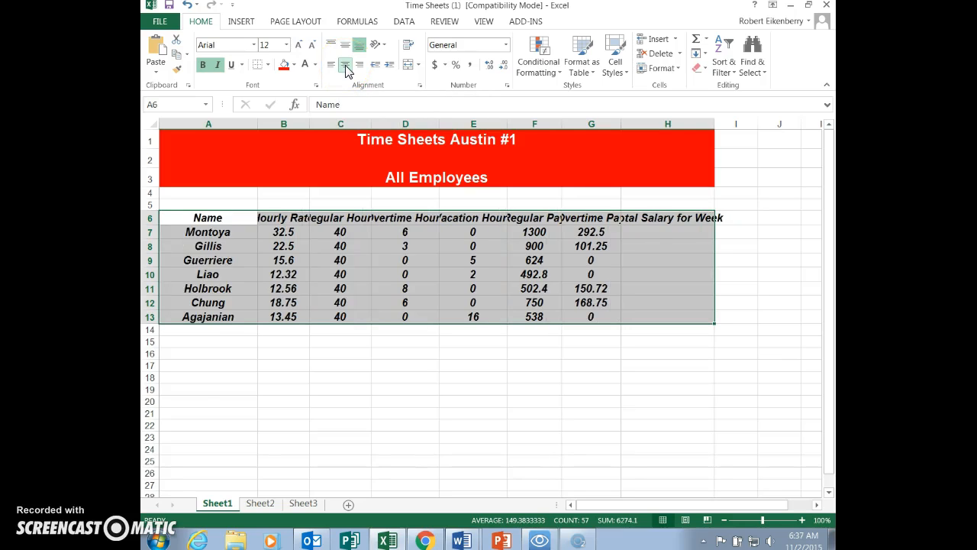
pyautogui.click(677, 69)
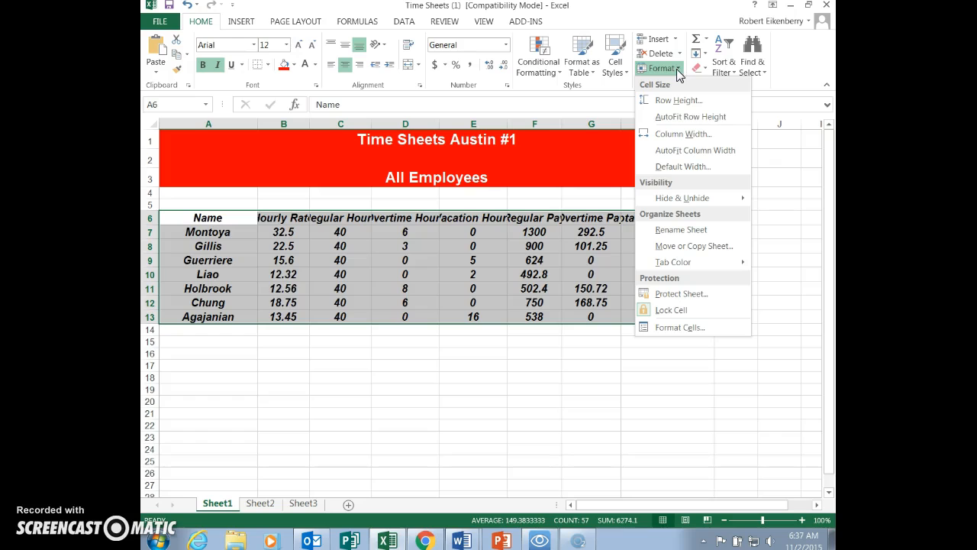
pyautogui.click(559, 76)
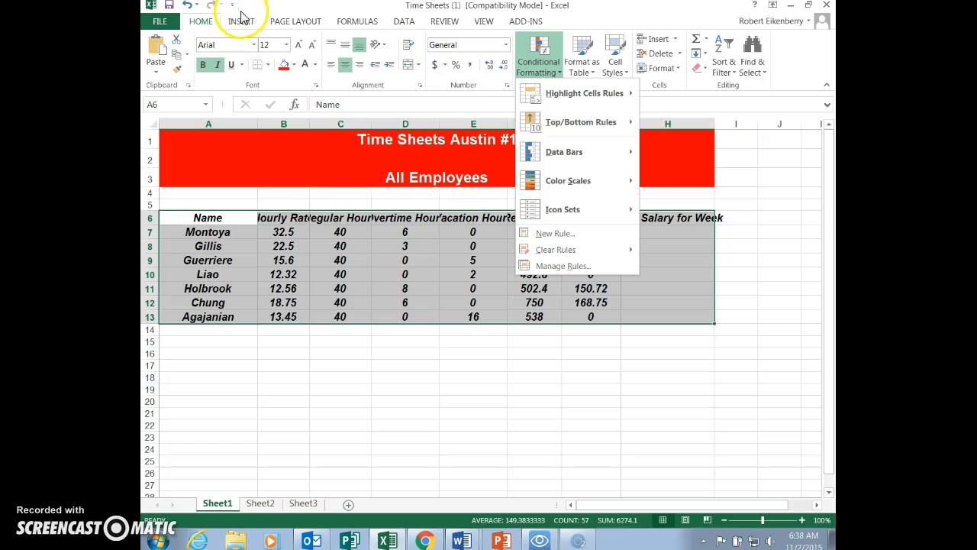
# Step: Check the instructions in Word, and turn on text wrapping for the table range A6:H13 in Excel
pyautogui.click(294, 20)
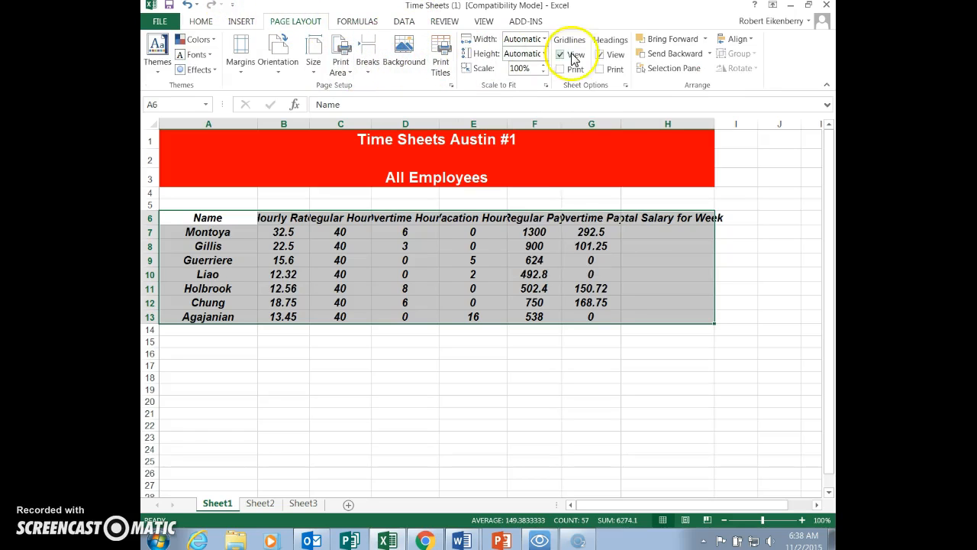
pyautogui.click(203, 23)
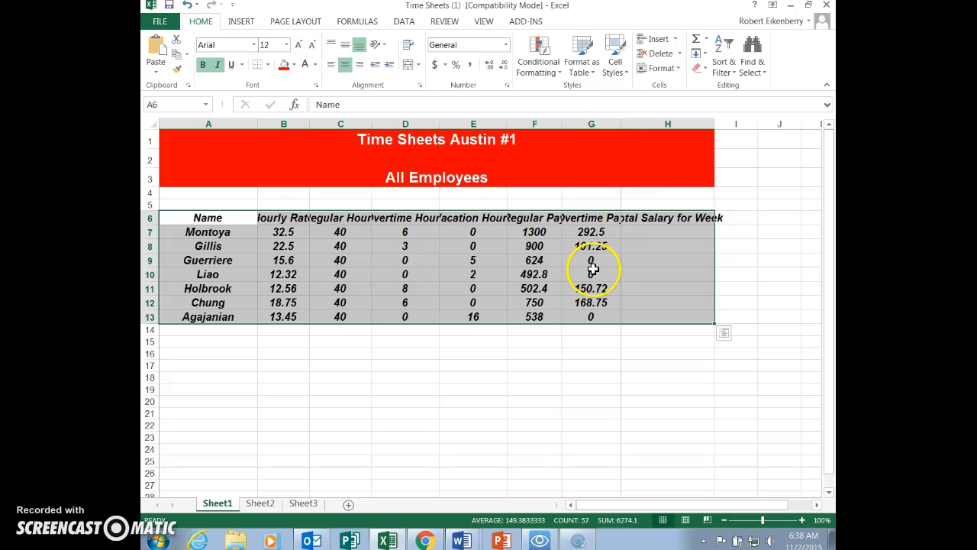
pyautogui.hotkey('alt', 'Tab')
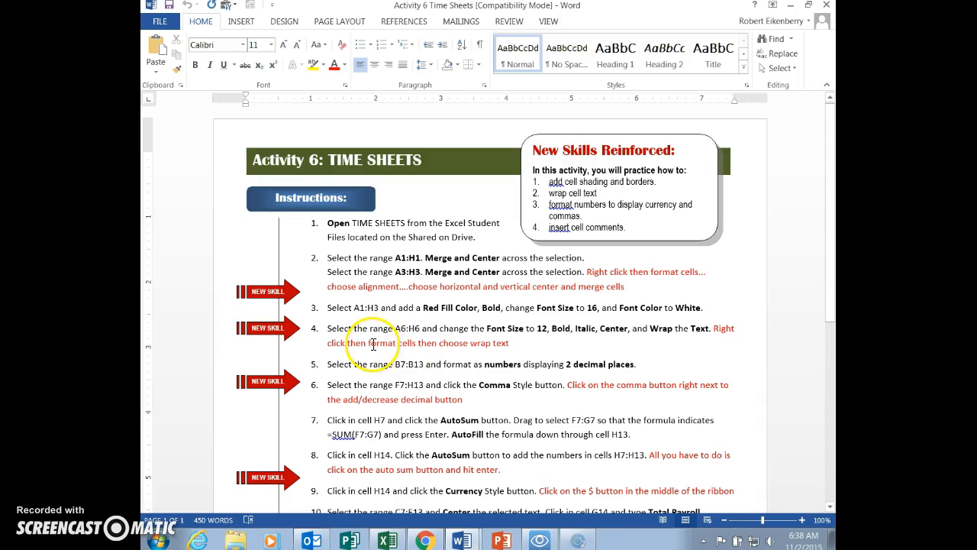
pyautogui.hotkey('alt', 'Tab')
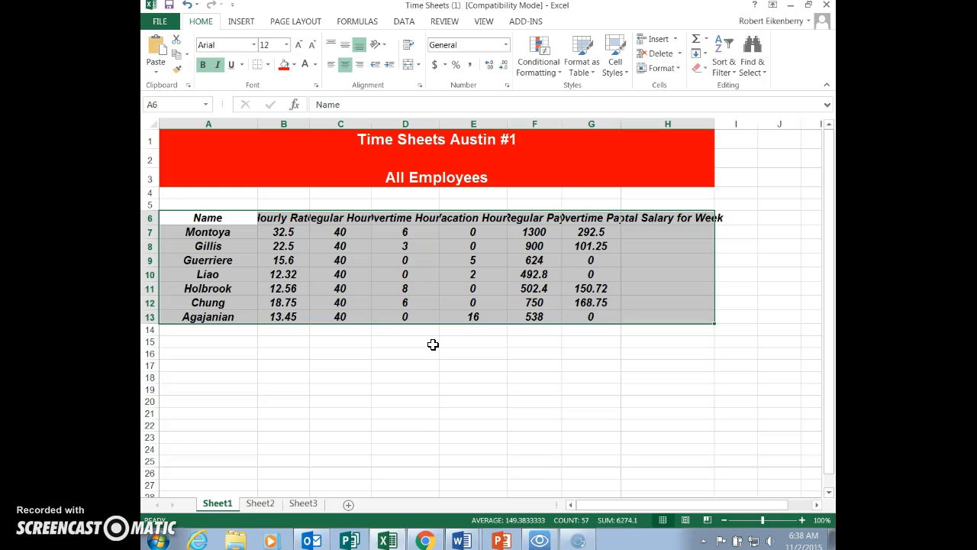
pyautogui.rightClick(424, 247)
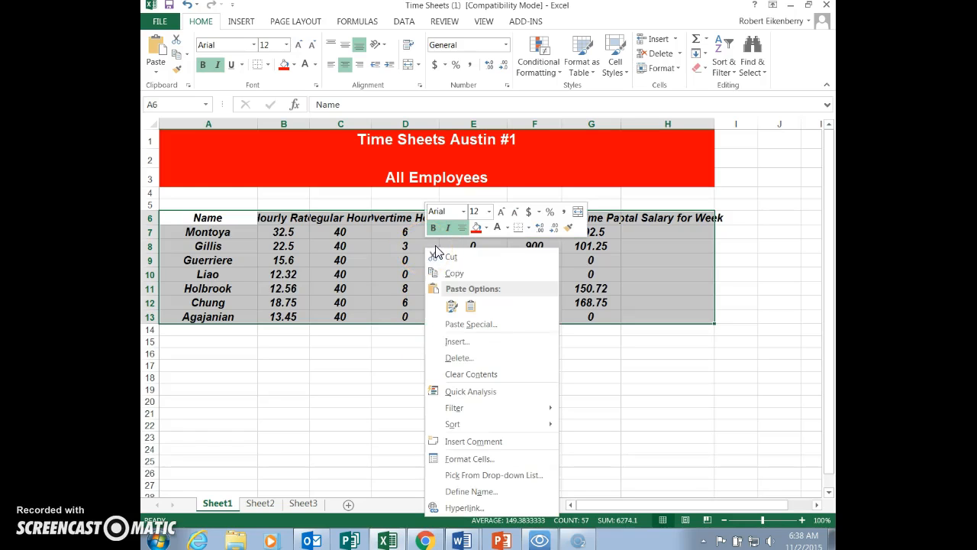
pyautogui.click(469, 459)
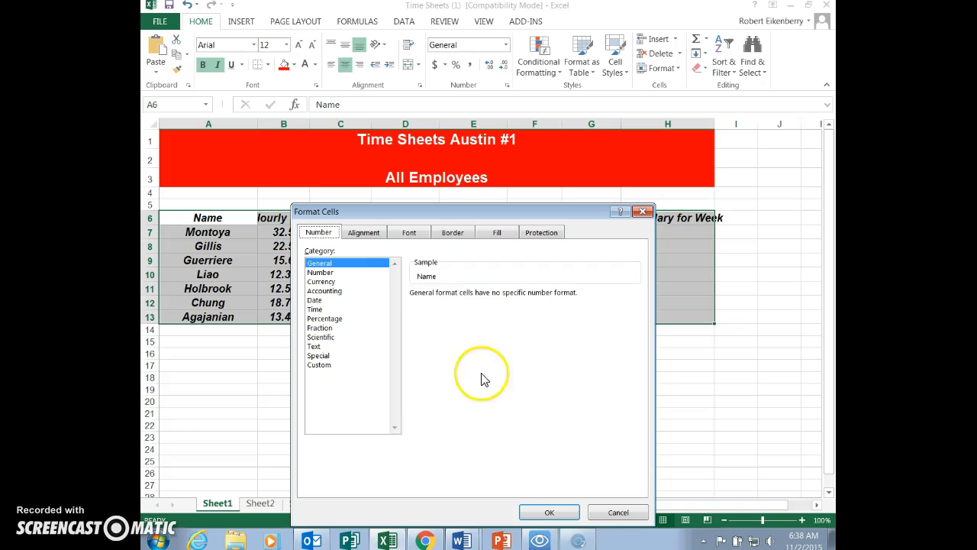
pyautogui.click(412, 233)
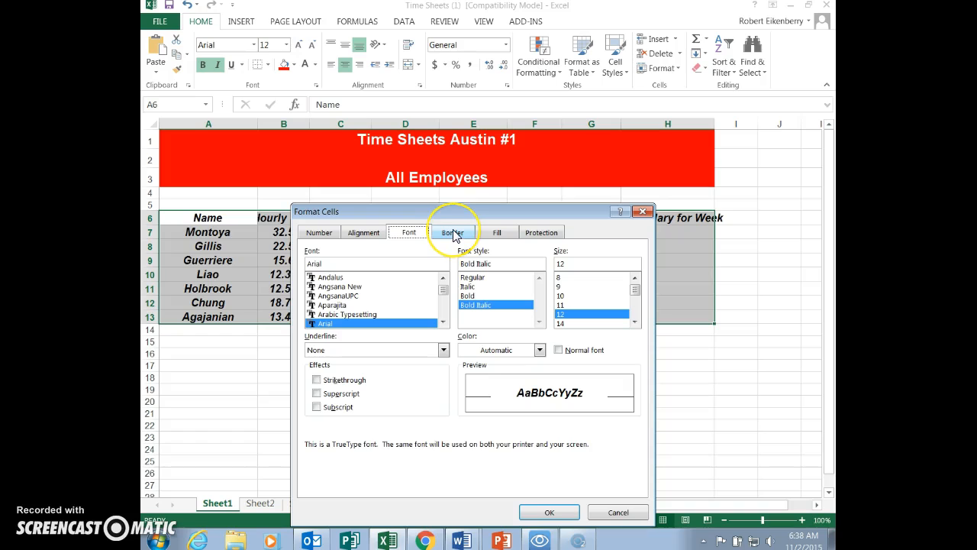
pyautogui.click(321, 232)
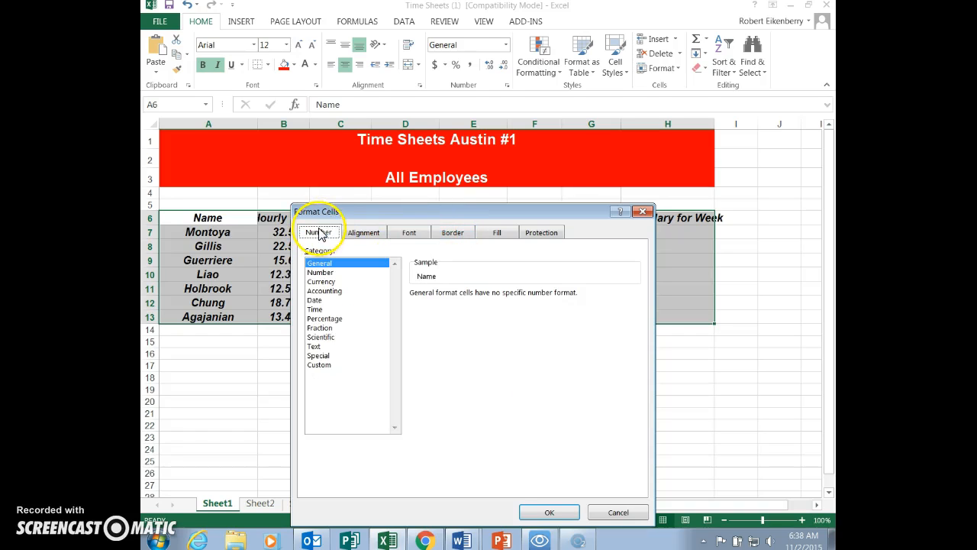
pyautogui.click(363, 232)
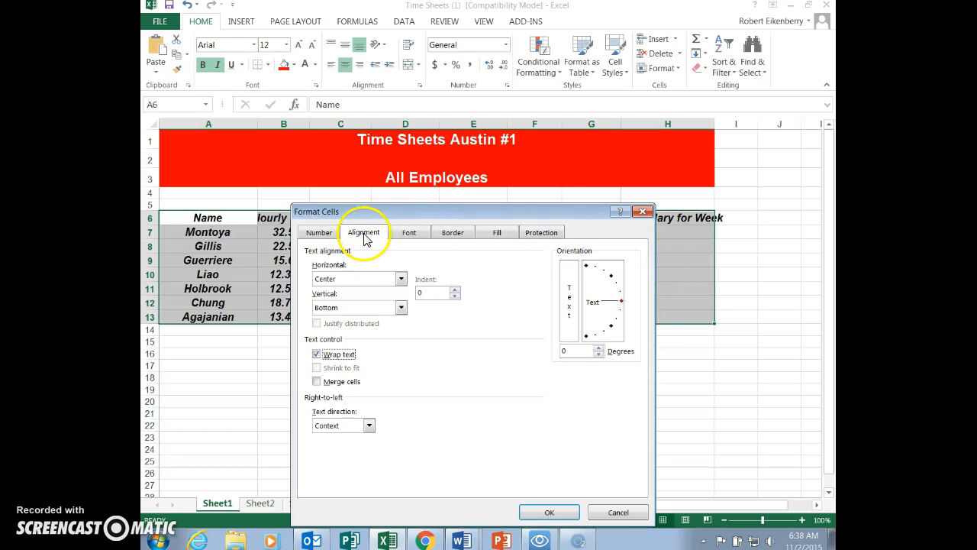
pyautogui.click(549, 512)
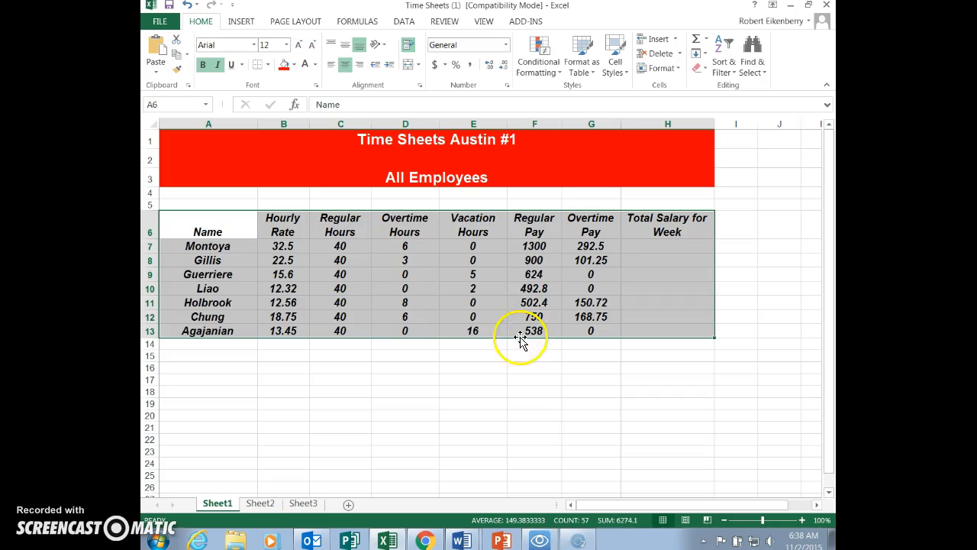
# Step: Consult the Word instructions, and format the hourly rates in B7:B13 of the Excel sheet as numbers with 2 decimal places
pyautogui.hotkey('alt', 'Tab')
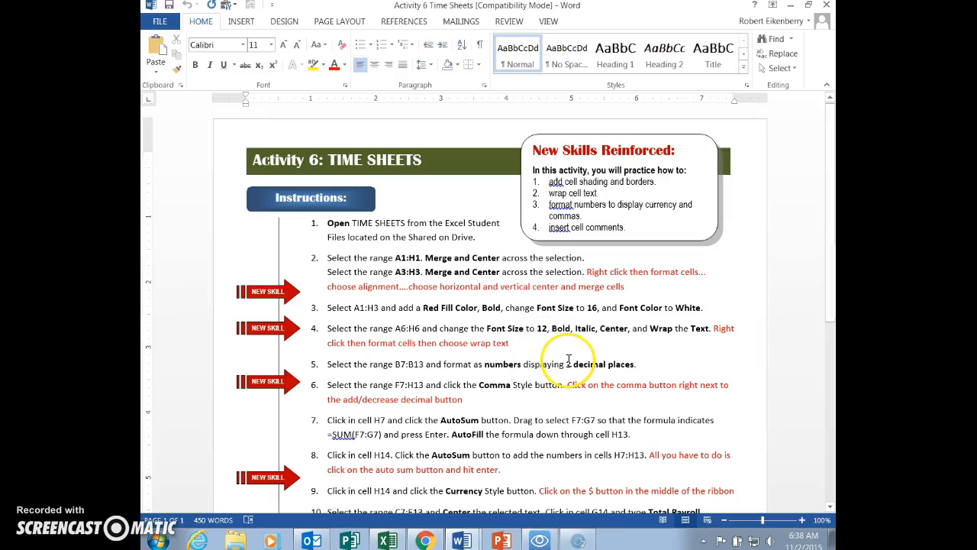
pyautogui.scroll(-2, 573, 359)
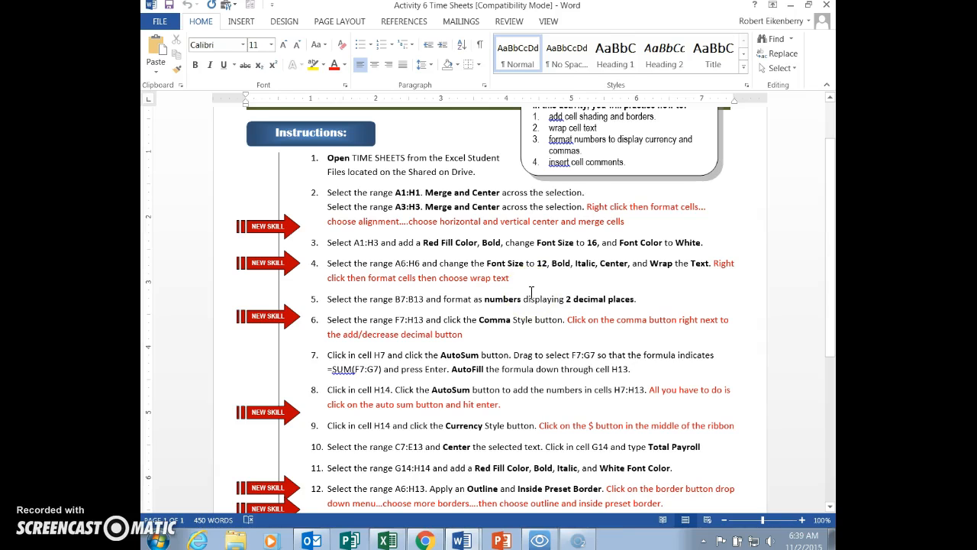
pyautogui.hotkey('alt', 'Tab')
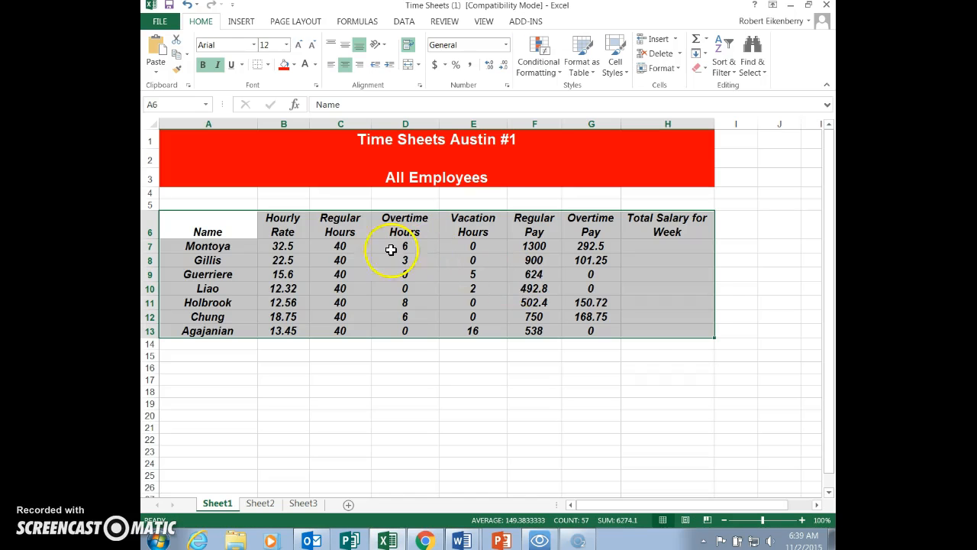
pyautogui.moveTo(278, 249); pyautogui.dragTo(287, 330)
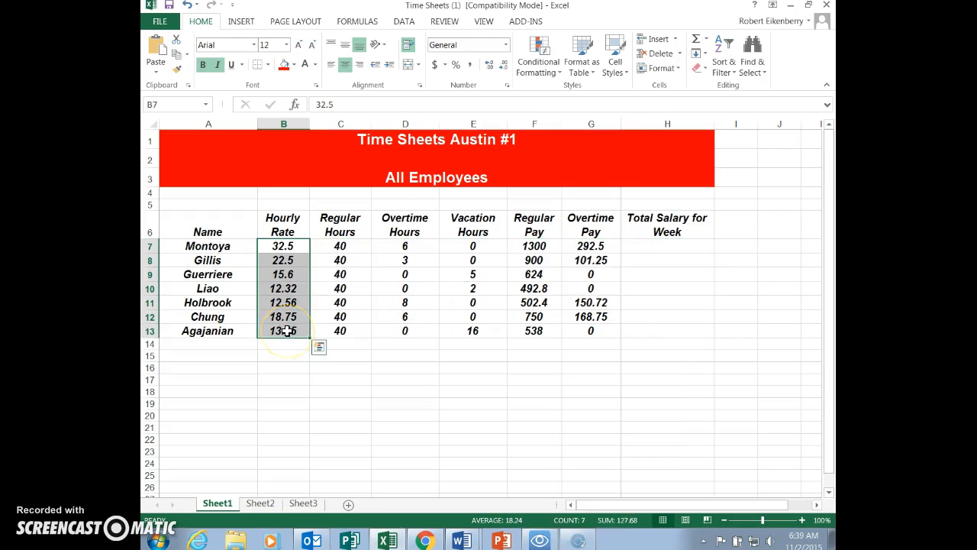
pyautogui.hotkey('alt', 'Tab')
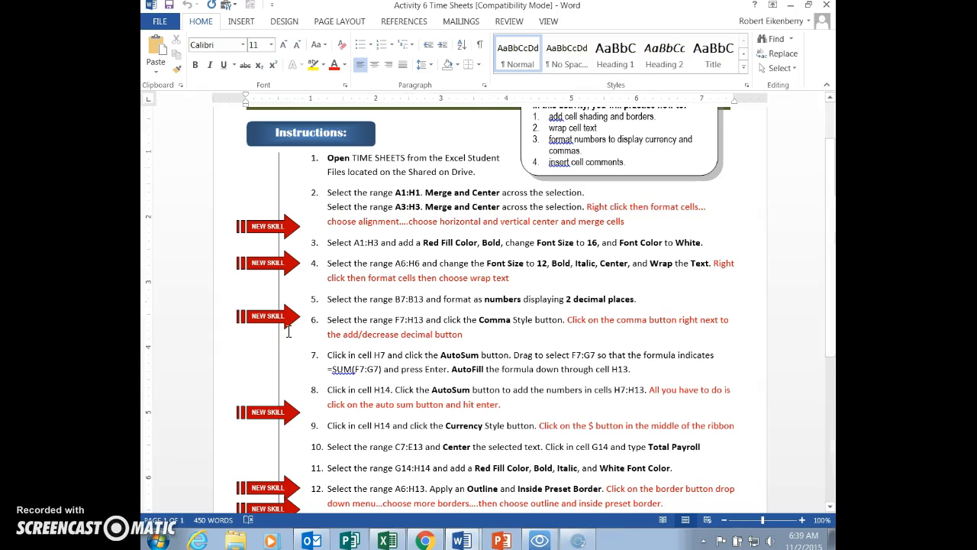
pyautogui.hotkey('alt', 'Tab')
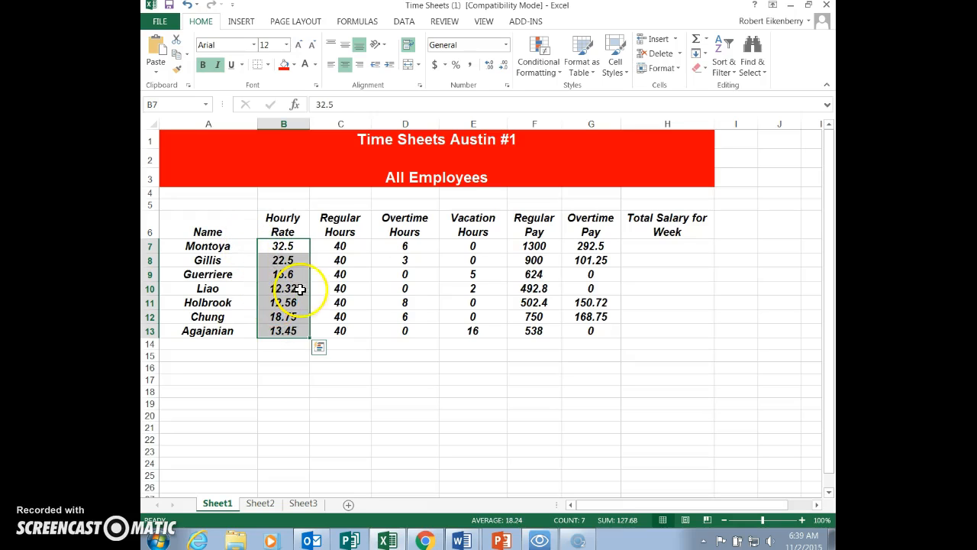
pyautogui.click(489, 66)
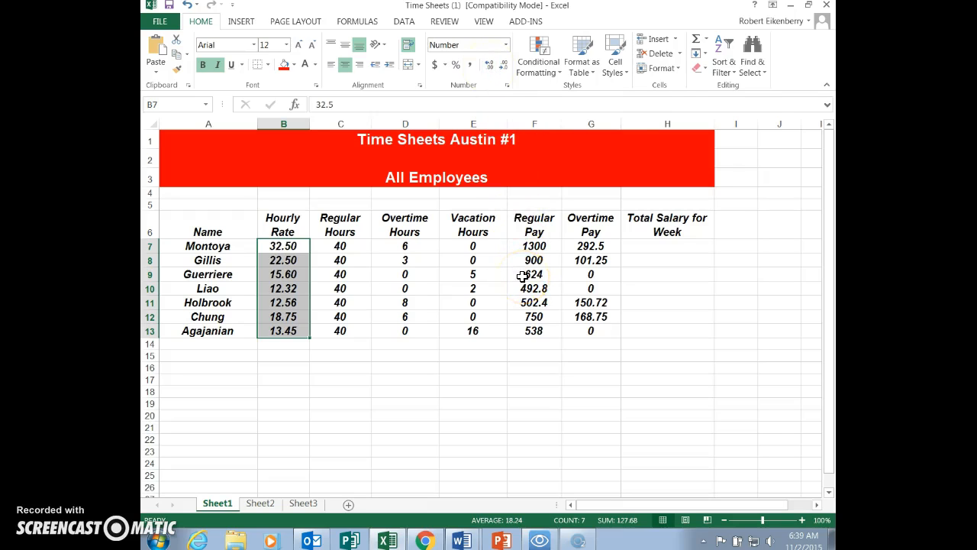
# Step: Check the instructions in Word, and apply the Comma Style to the range F7:H13 in Excel
pyautogui.hotkey('alt', 'Tab')
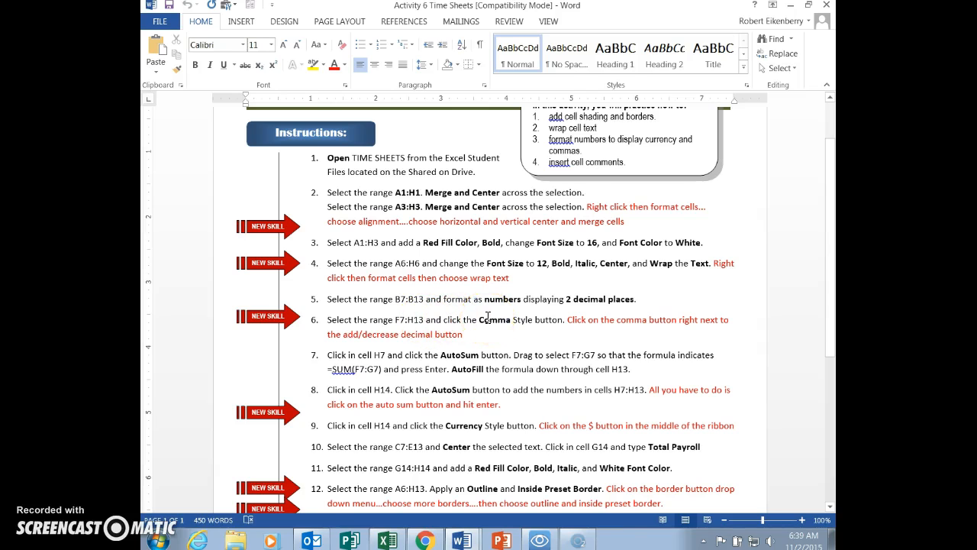
pyautogui.hotkey('alt', 'Tab')
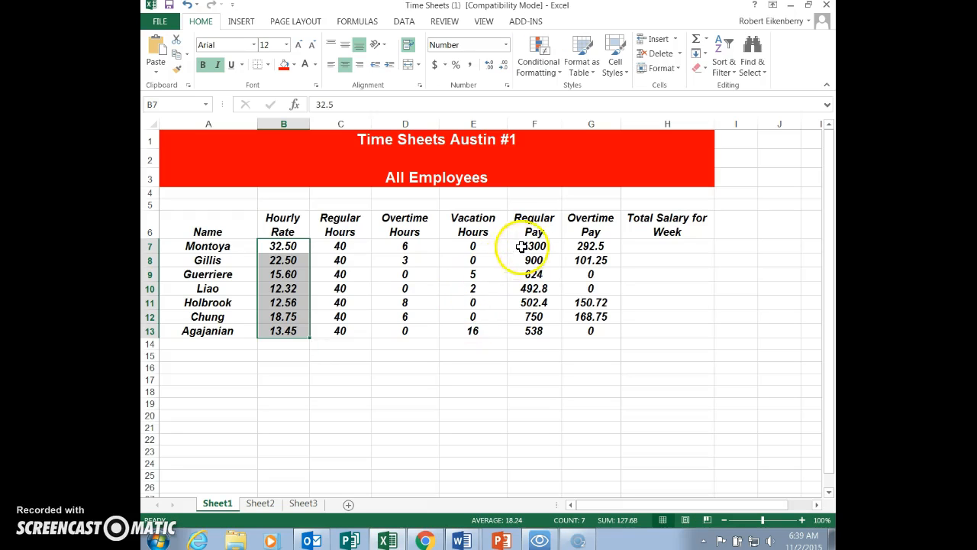
pyautogui.moveTo(532, 247); pyautogui.dragTo(644, 336)
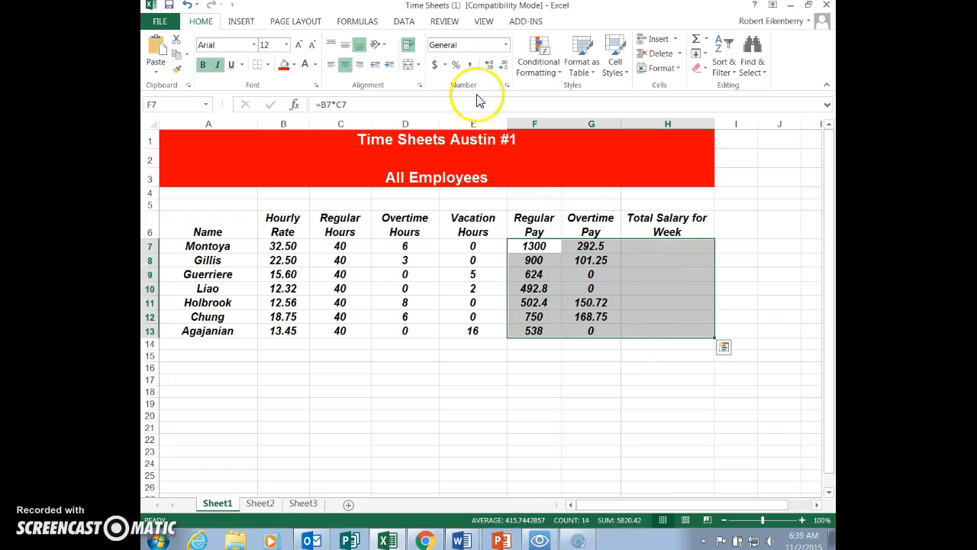
pyautogui.click(472, 71)
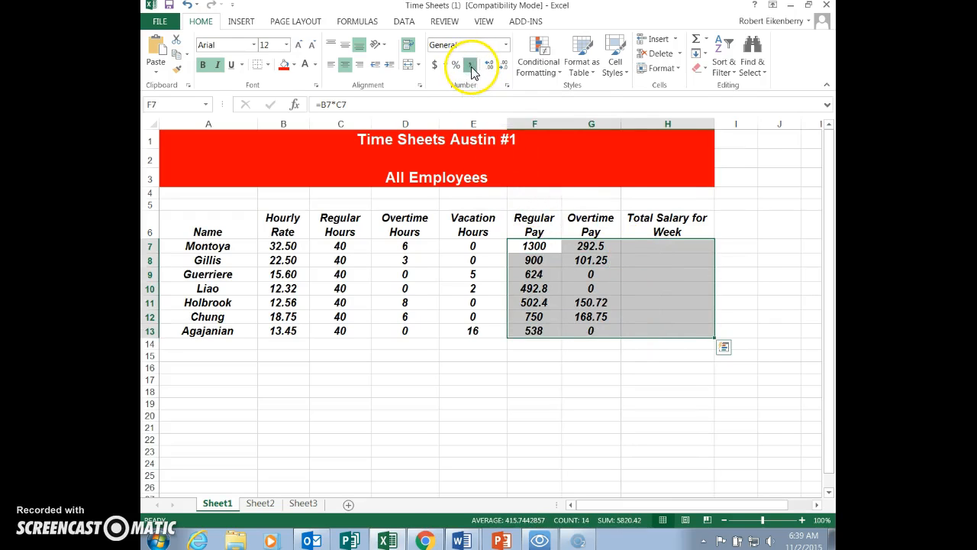
# Step: Consult the Word instructions, and enter the AutoSum formula =SUM(F7:G7) in cell H7 of the Excel sheet
pyautogui.hotkey('alt', 'Tab')
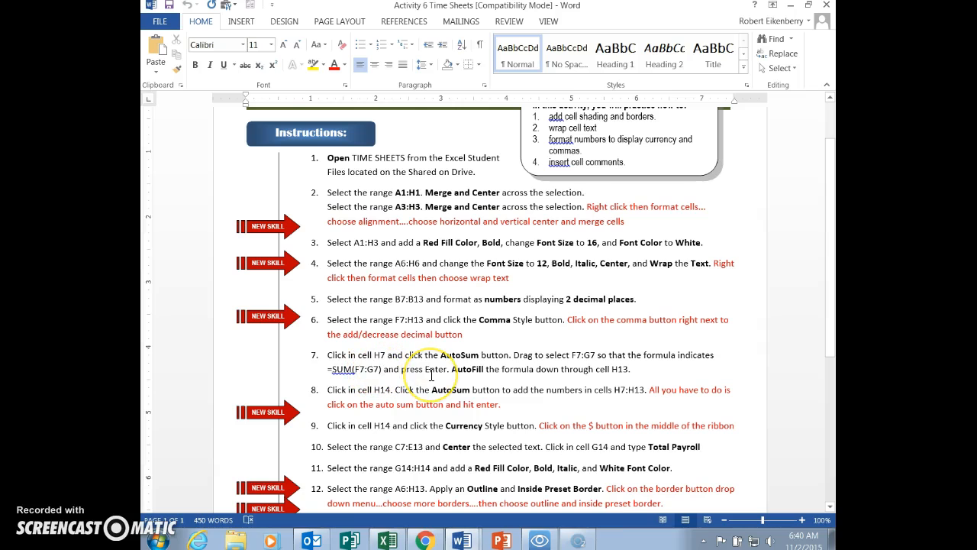
pyautogui.hotkey('alt', 'Tab')
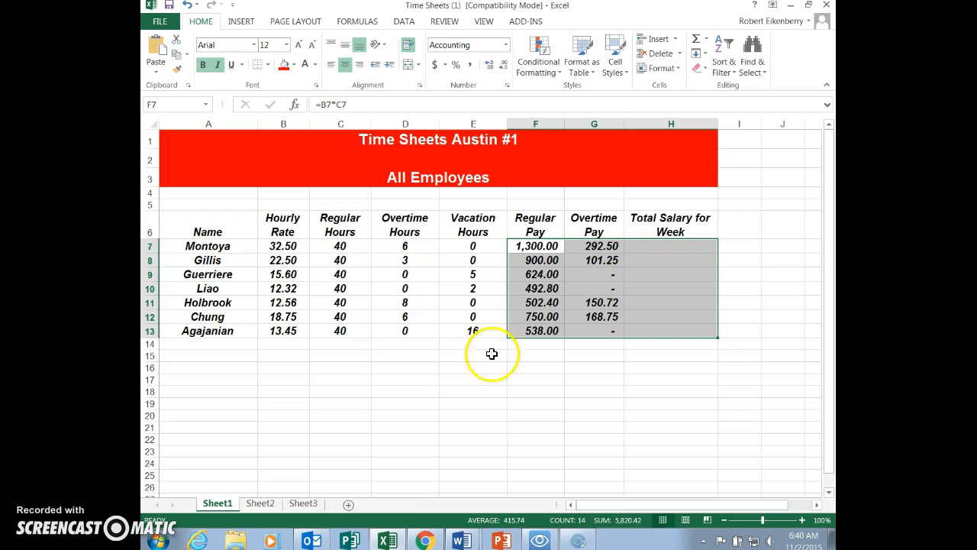
pyautogui.click(667, 247)
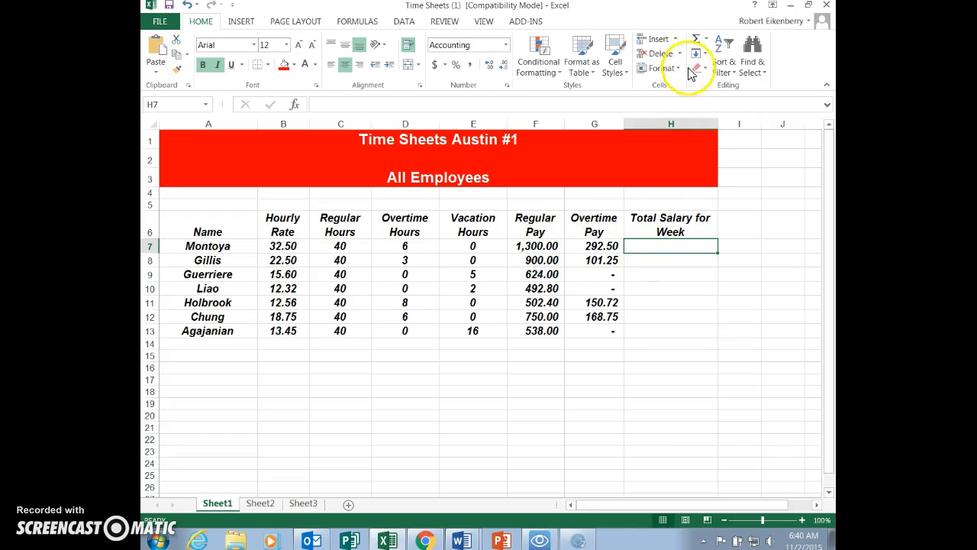
pyautogui.click(707, 41)
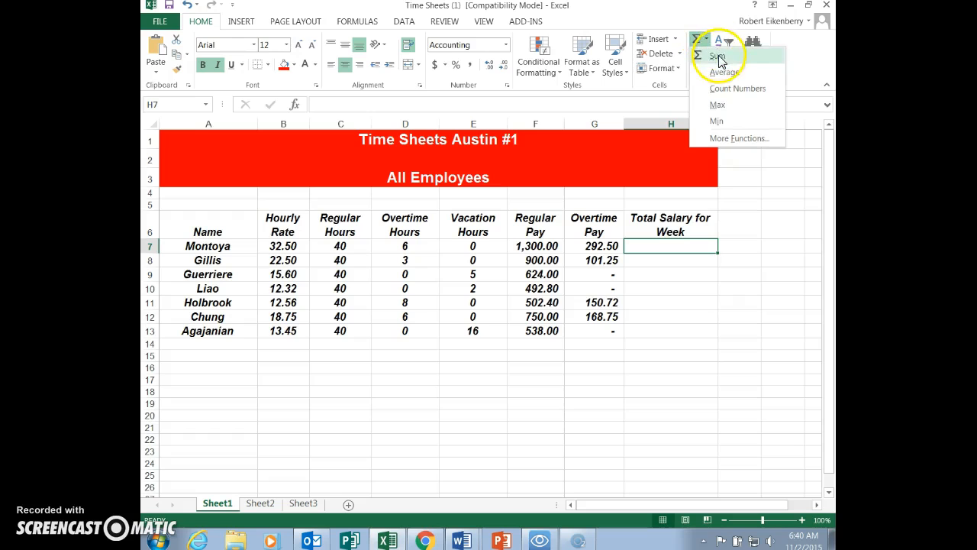
pyautogui.click(718, 55)
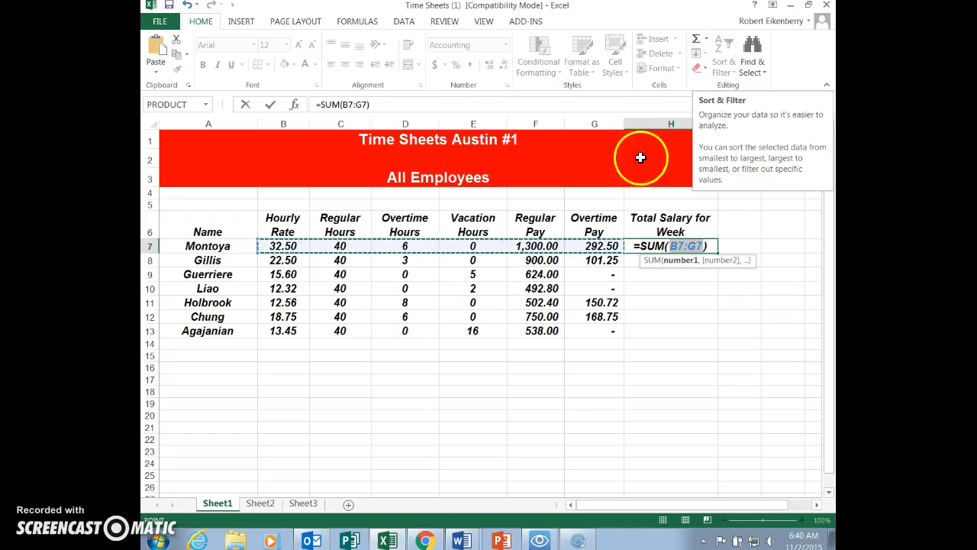
pyautogui.click(541, 248)
pyautogui.moveTo(539, 248); pyautogui.dragTo(590, 246)
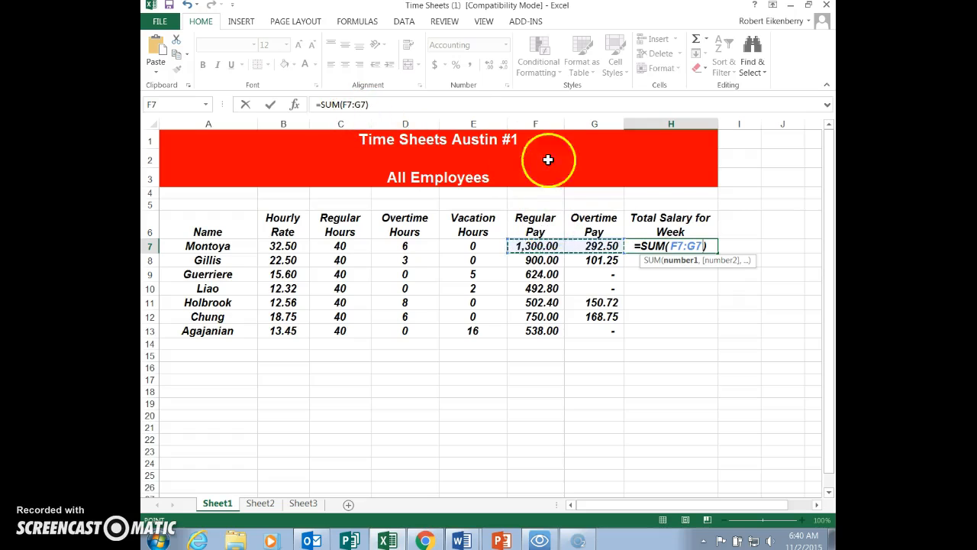
pyautogui.press('Return')
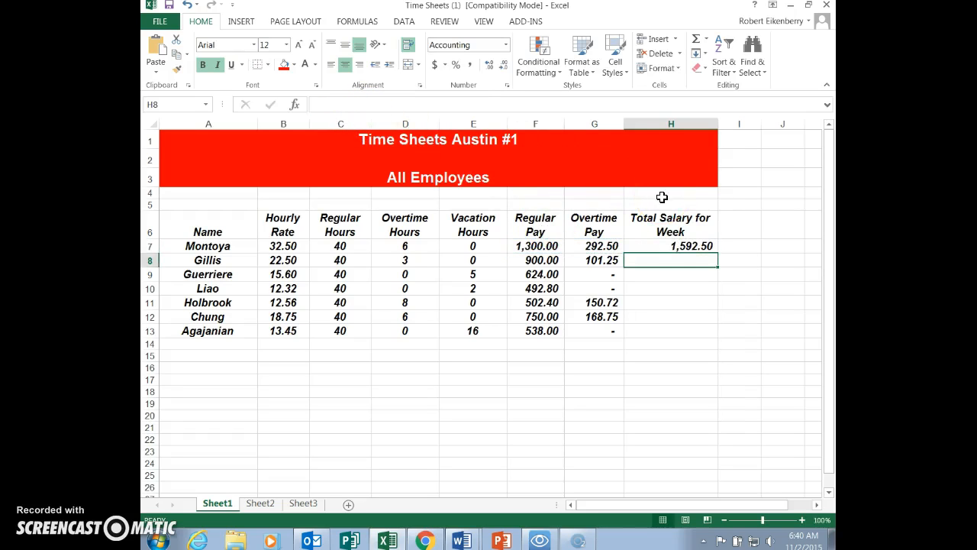
# Step: Check the instructions in Word, and AutoFill the H7 salary formula down through cell H13 in Excel
pyautogui.hotkey('alt', 'Tab')
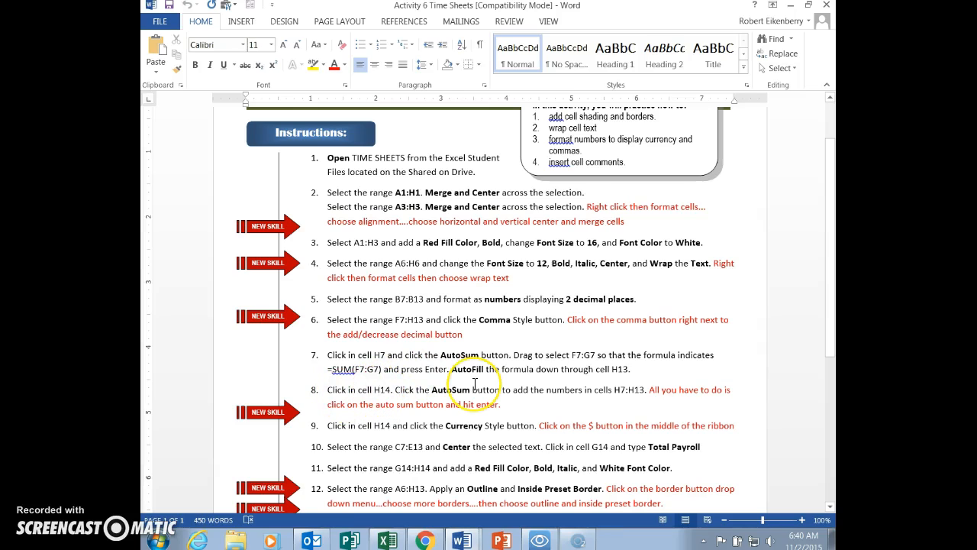
pyautogui.hotkey('alt', 'Tab')
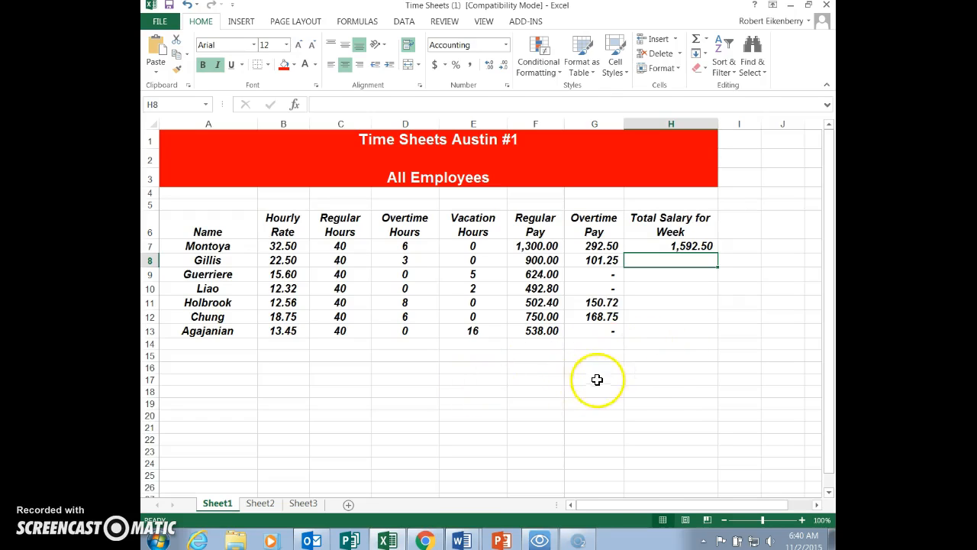
pyautogui.click(664, 345)
pyautogui.hotkey('alt', 'Tab')
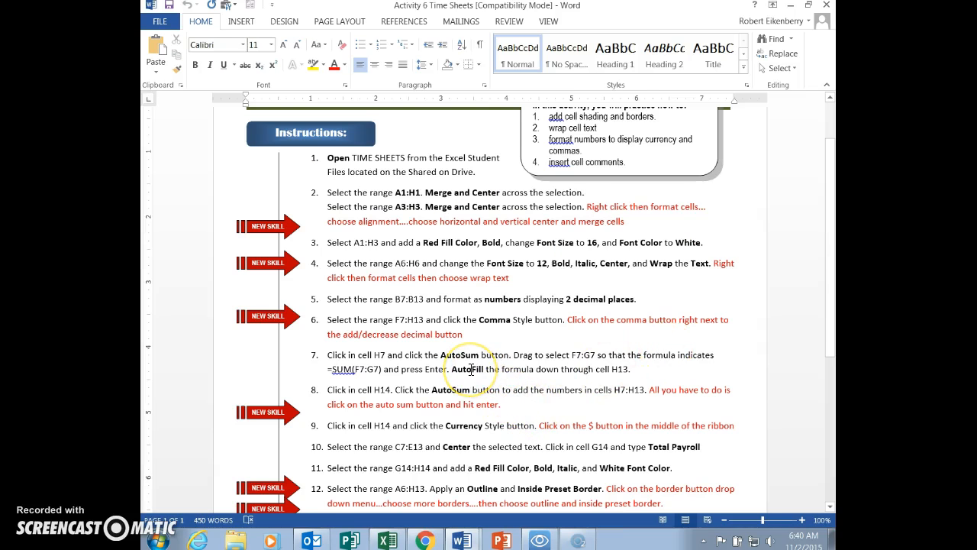
pyautogui.hotkey('alt', 'Tab')
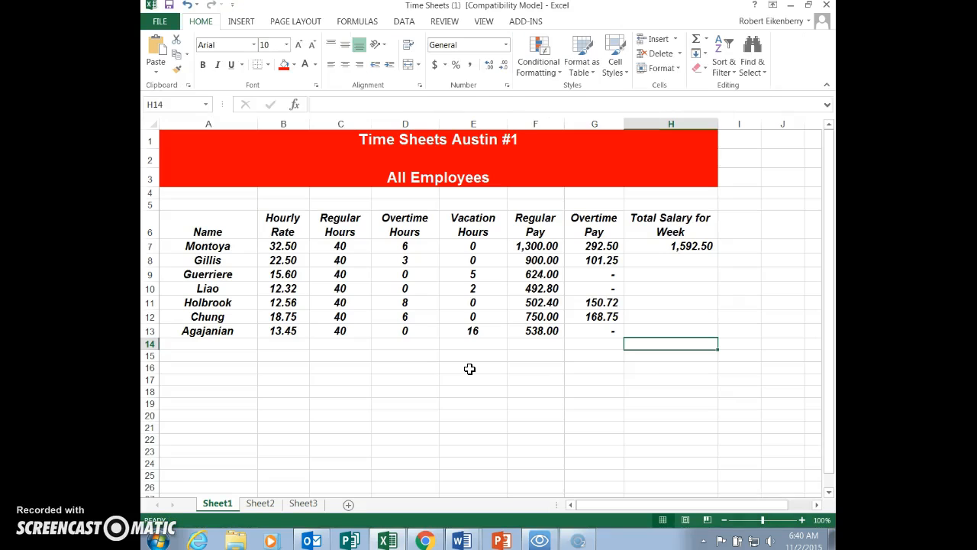
pyautogui.click(691, 248)
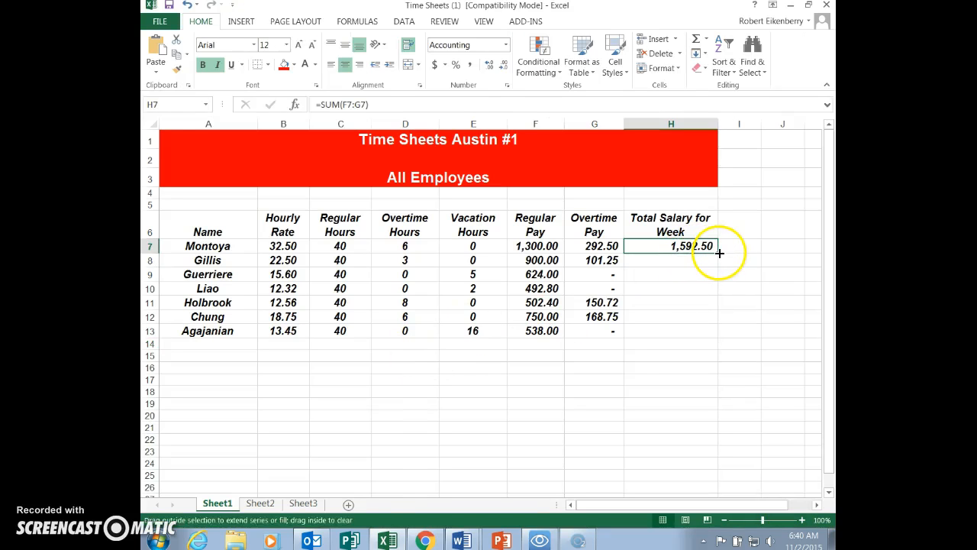
pyautogui.doubleClick(718, 253)
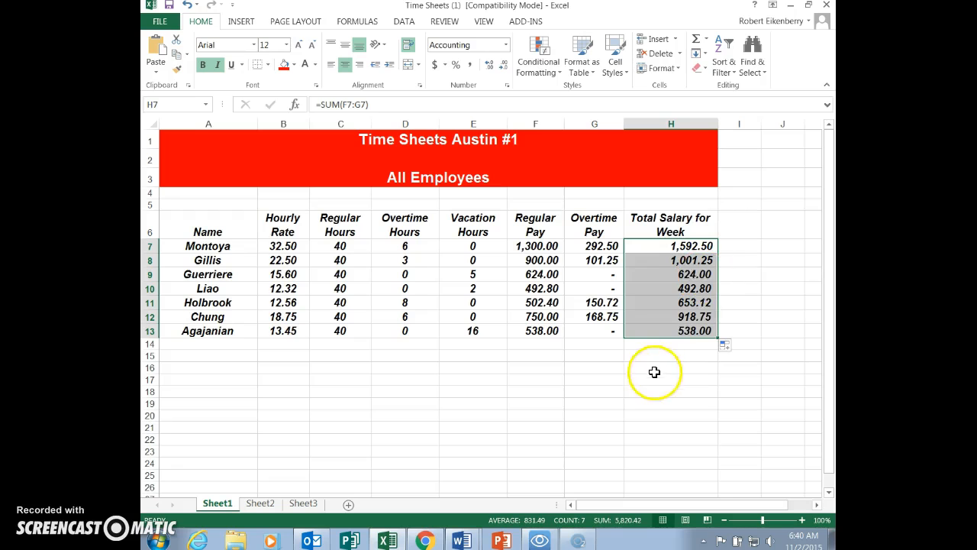
# Step: Consult the Word instructions, and enter the AutoSum formula =SUM(H7:H13) in cell H14 of the Excel sheet
pyautogui.click(666, 344)
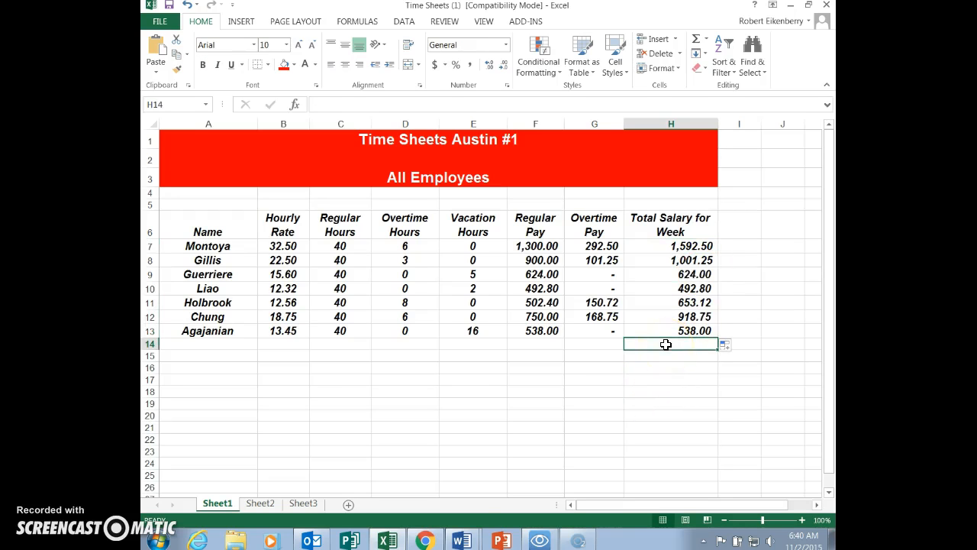
pyautogui.hotkey('alt', 'Tab')
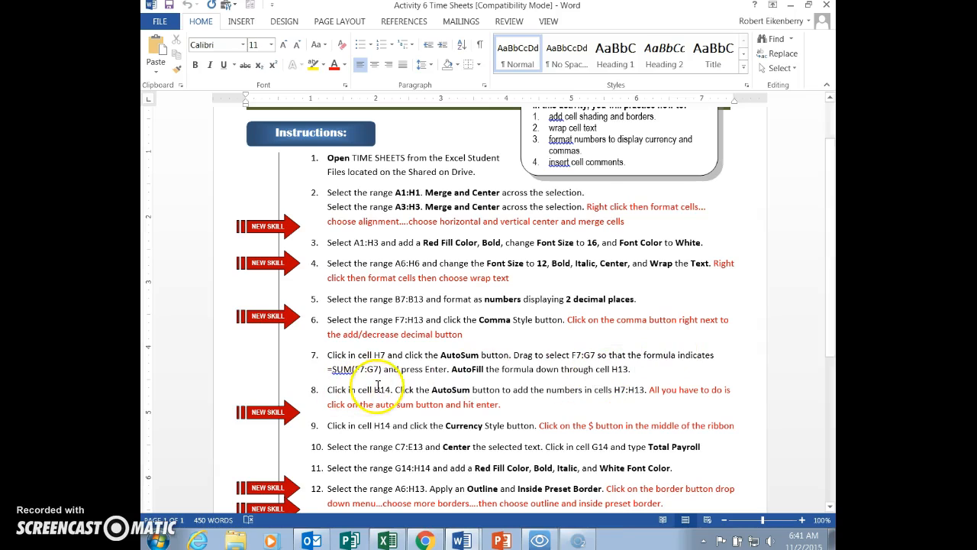
pyautogui.hotkey('alt', 'Tab')
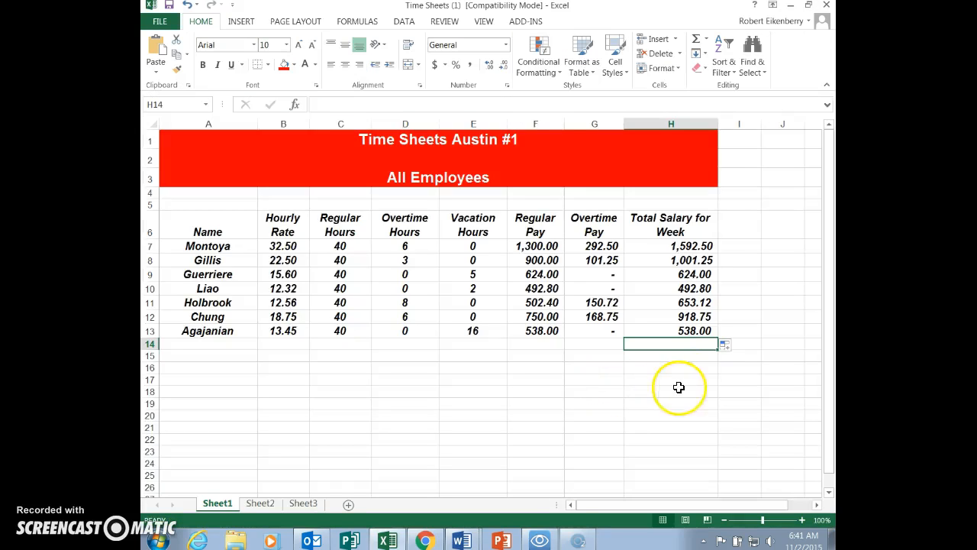
pyautogui.click(706, 40)
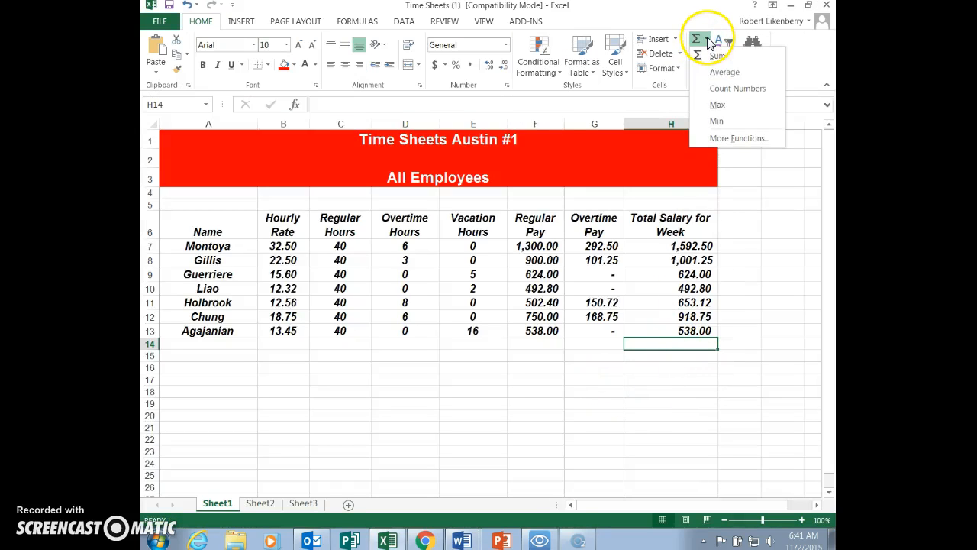
pyautogui.click(717, 66)
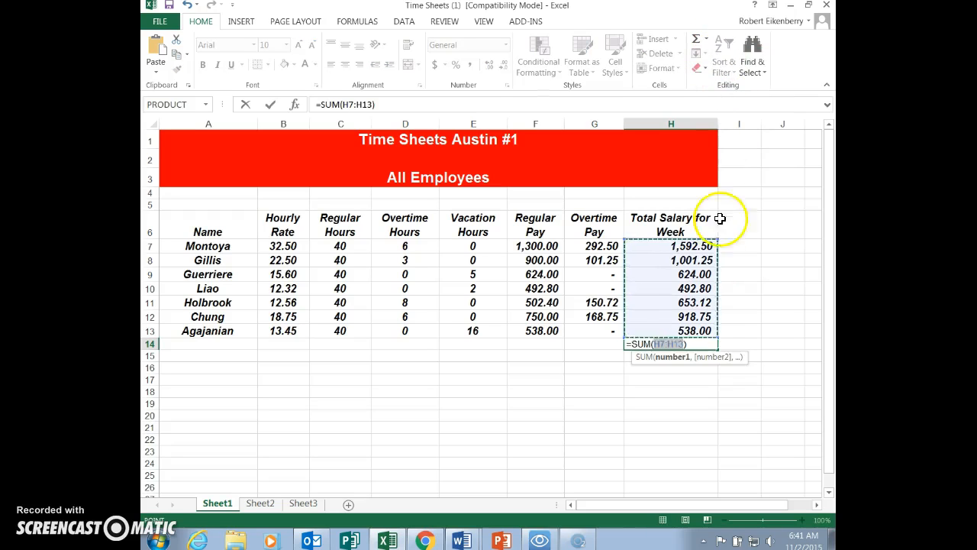
pyautogui.press('Return')
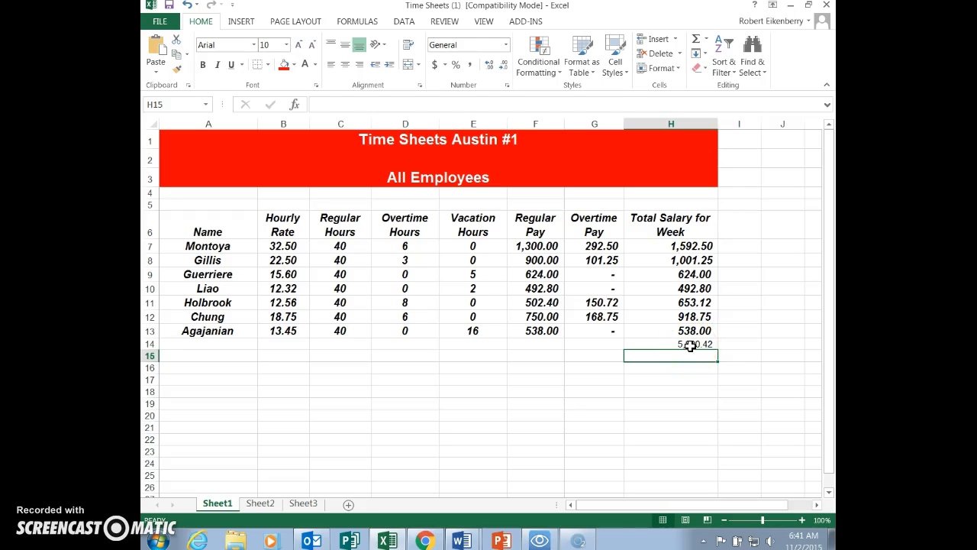
# Step: Make the total in H14 bold and italic, check the Word instructions, and apply the Currency style to that cell in Excel
pyautogui.click(690, 345)
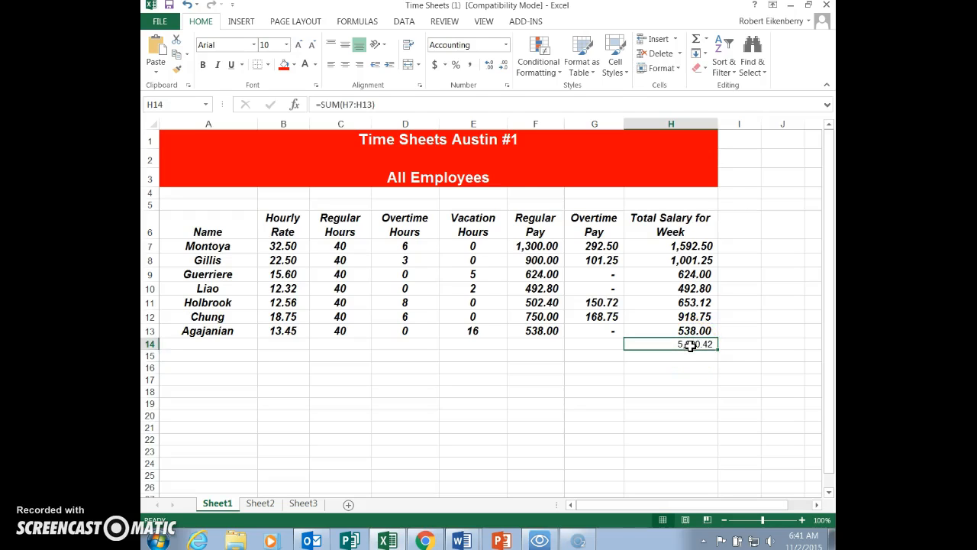
pyautogui.click(203, 66)
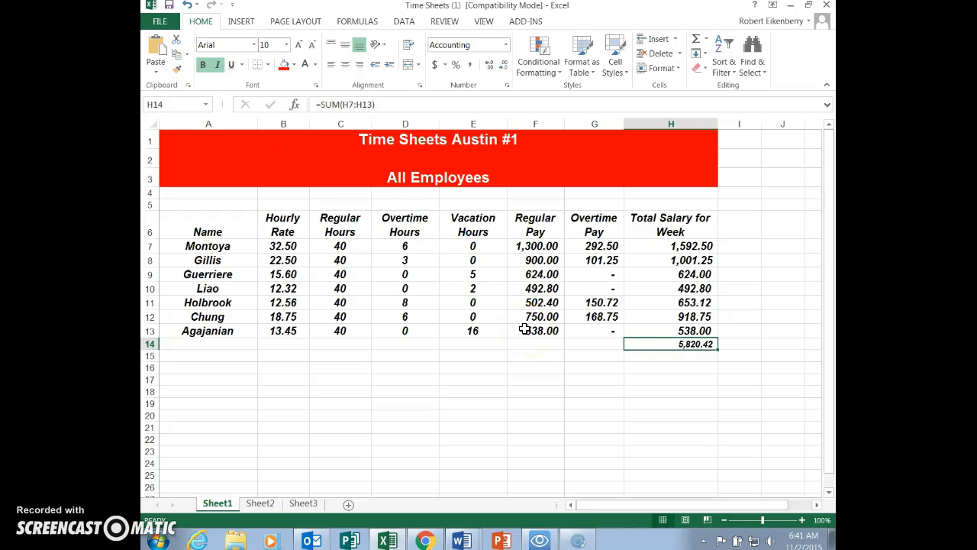
pyautogui.hotkey('alt', 'Tab')
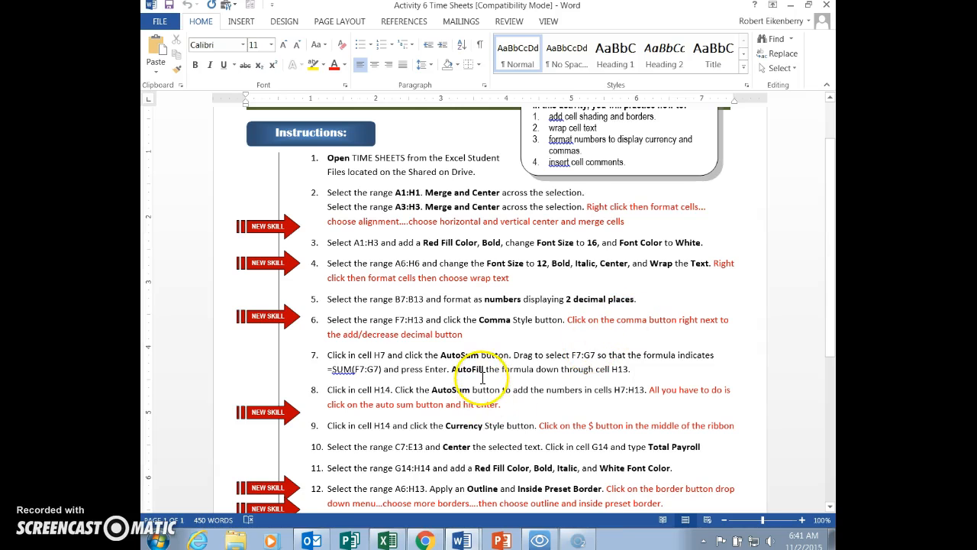
pyautogui.scroll(-1, 455, 388)
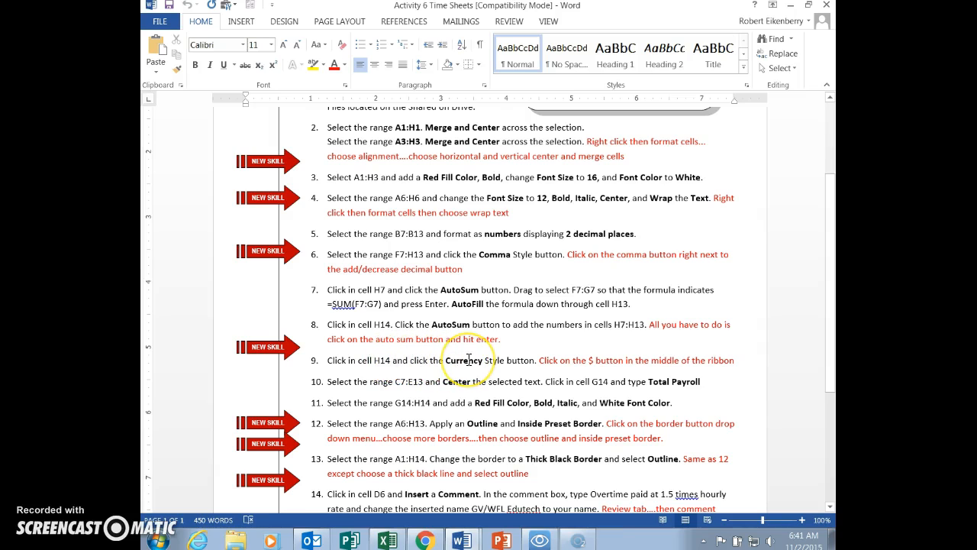
pyautogui.hotkey('alt', 'Tab')
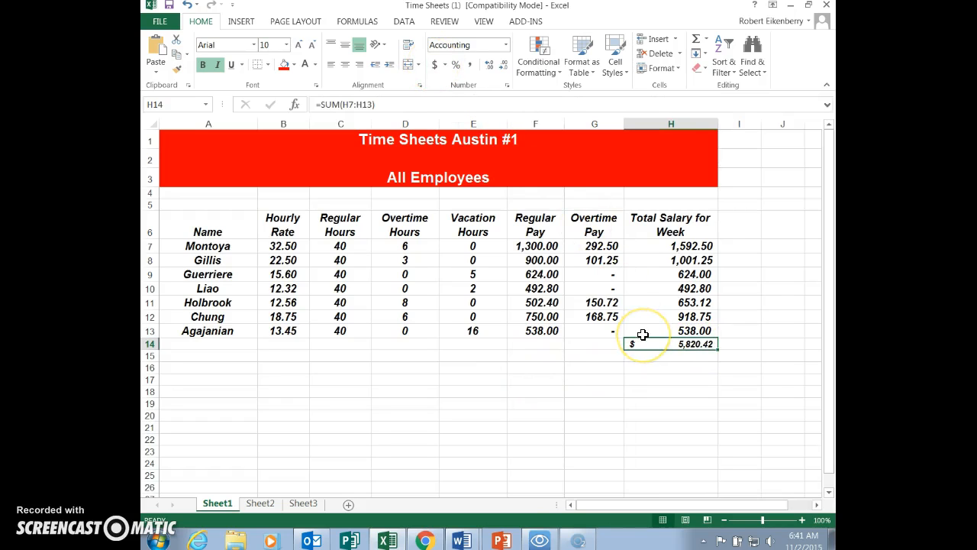
# Step: Check the instructions in Word, and center the hours values in C7:E13 of the Excel sheet
pyautogui.hotkey('alt', 'Tab')
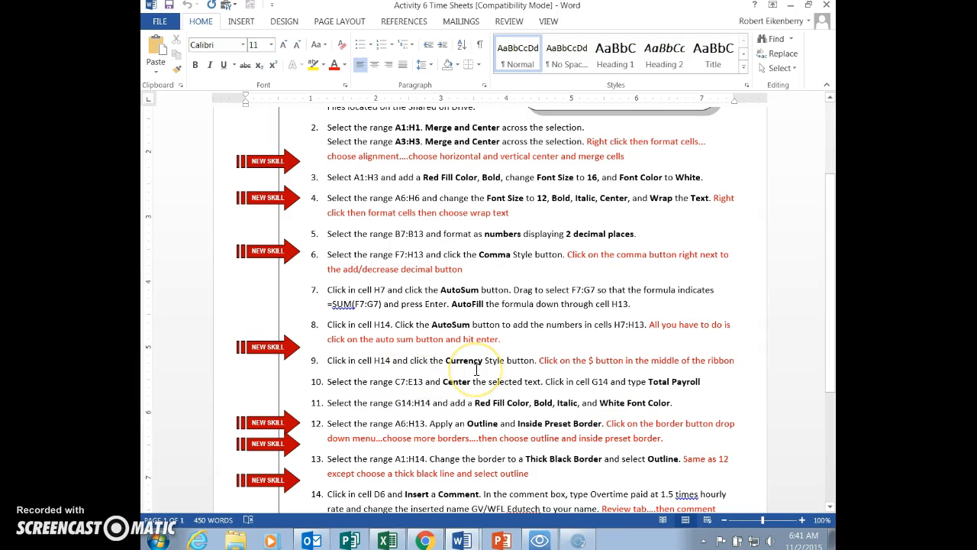
pyautogui.hotkey('alt', 'Tab')
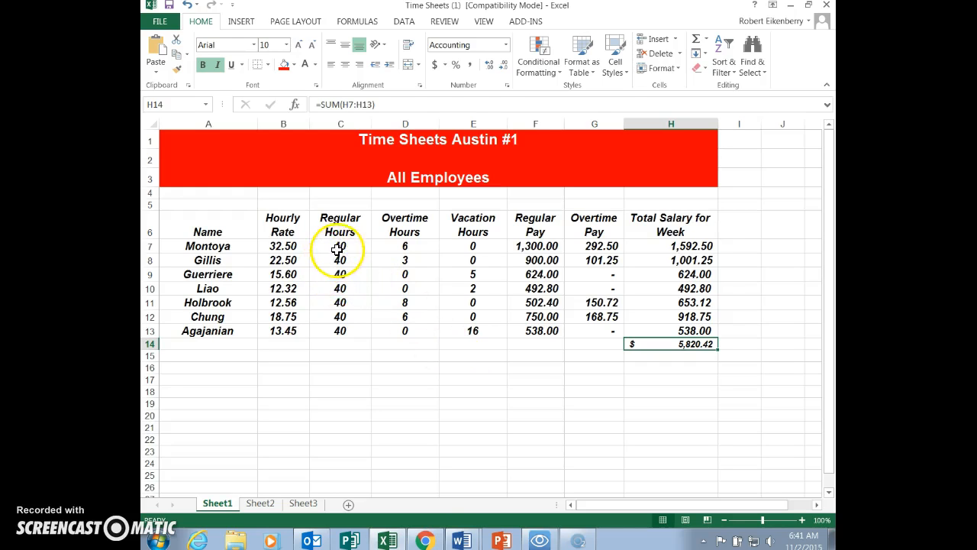
pyautogui.moveTo(340, 246); pyautogui.dragTo(672, 323)
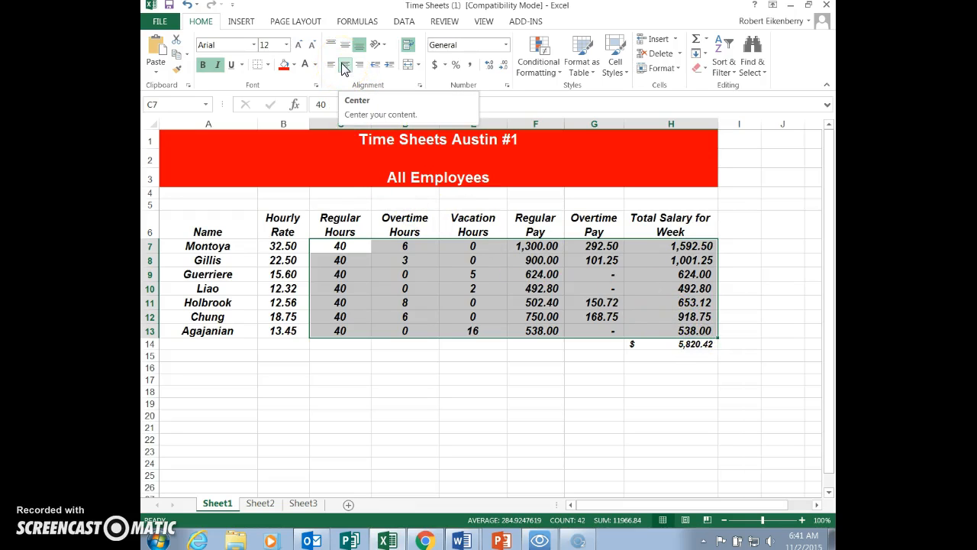
pyautogui.hotkey('alt', 'Tab')
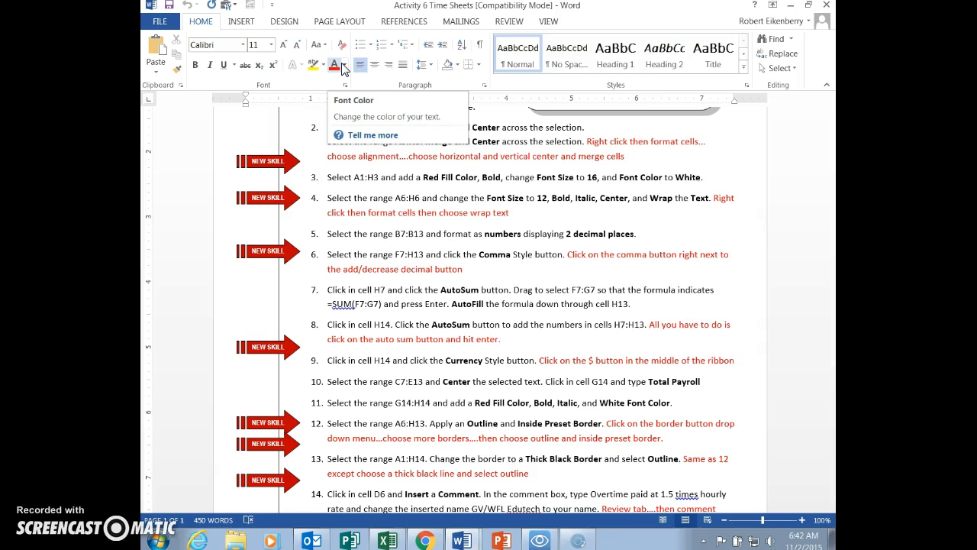
pyautogui.hotkey('alt', 'Tab')
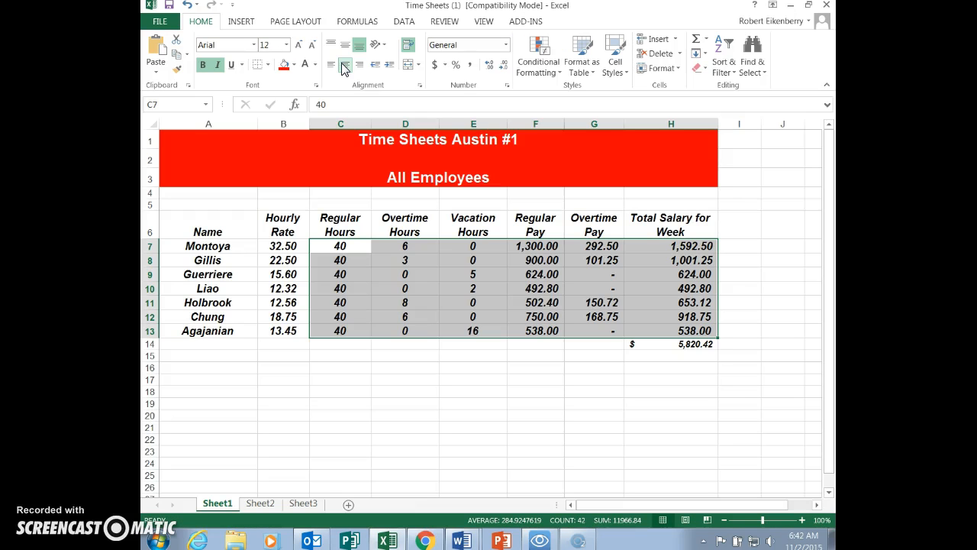
pyautogui.click(344, 67)
pyautogui.moveTo(339, 246); pyautogui.dragTo(472, 329)
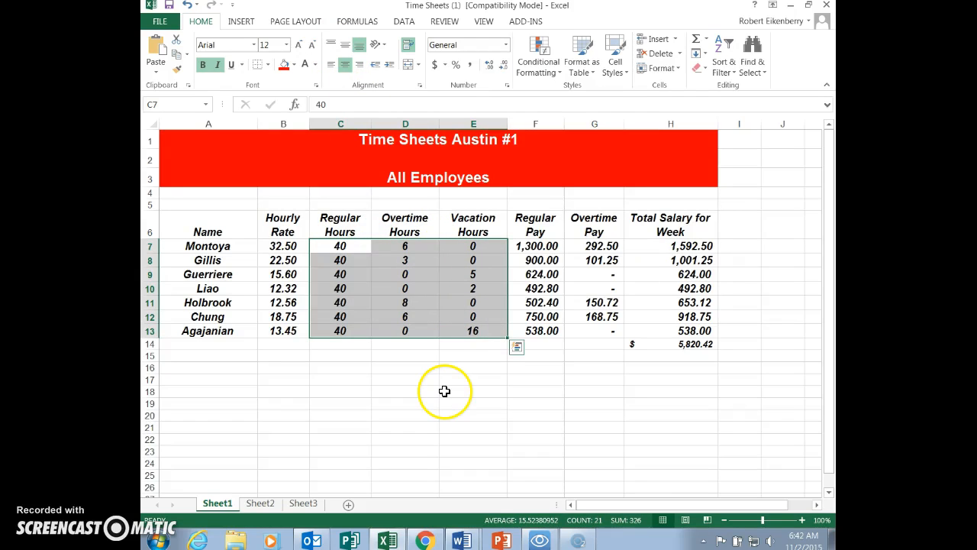
# Step: Consult the Word instructions, and enter the label "Total Payroll" in bold in cell G14 of the Excel sheet
pyautogui.hotkey('alt', 'Tab')
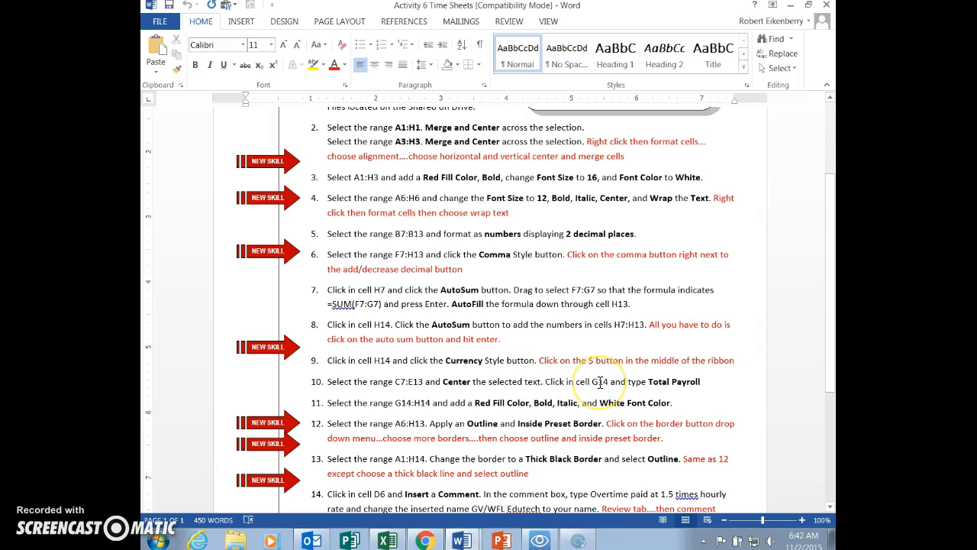
pyautogui.hotkey('alt', 'Tab')
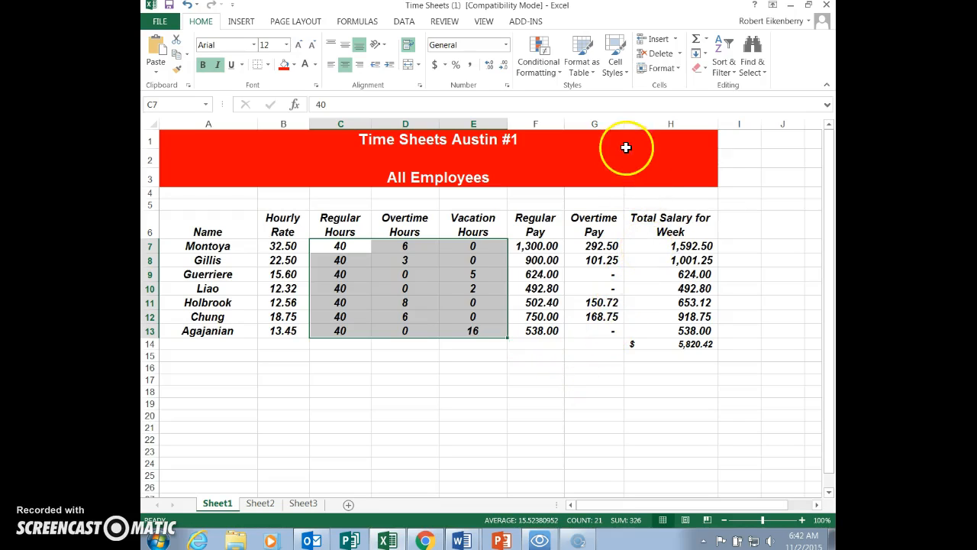
pyautogui.click(596, 341)
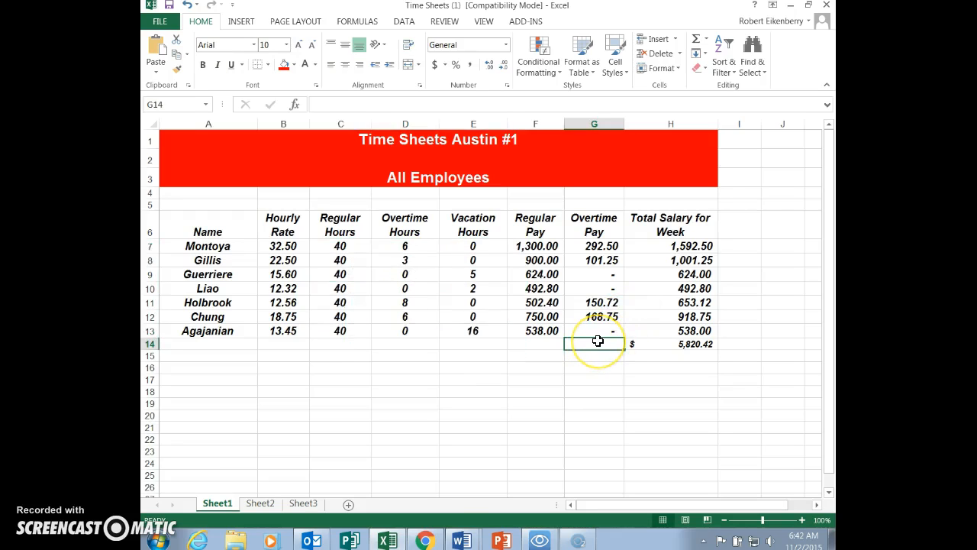
pyautogui.write('Total Payroll')
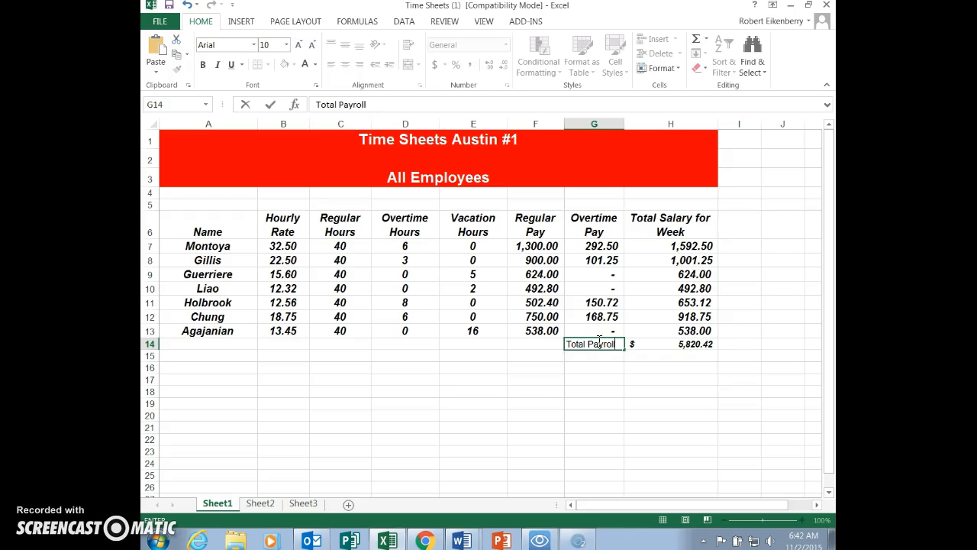
pyautogui.press('Return')
pyautogui.click(588, 344)
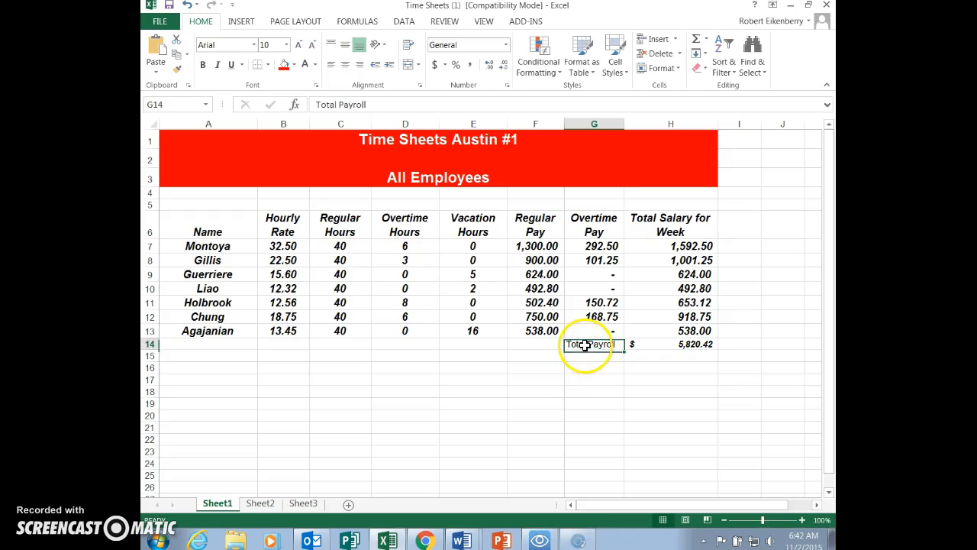
pyautogui.click(202, 65)
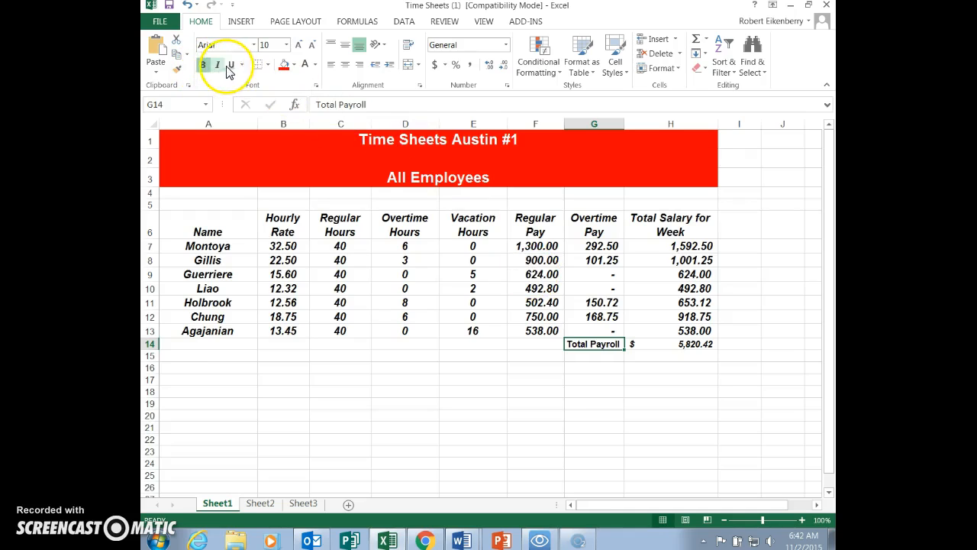
# Step: Read instruction 11 in Word, and give the range G14:H14 in Excel a red fill and white font color
pyautogui.hotkey('alt', 'Tab')
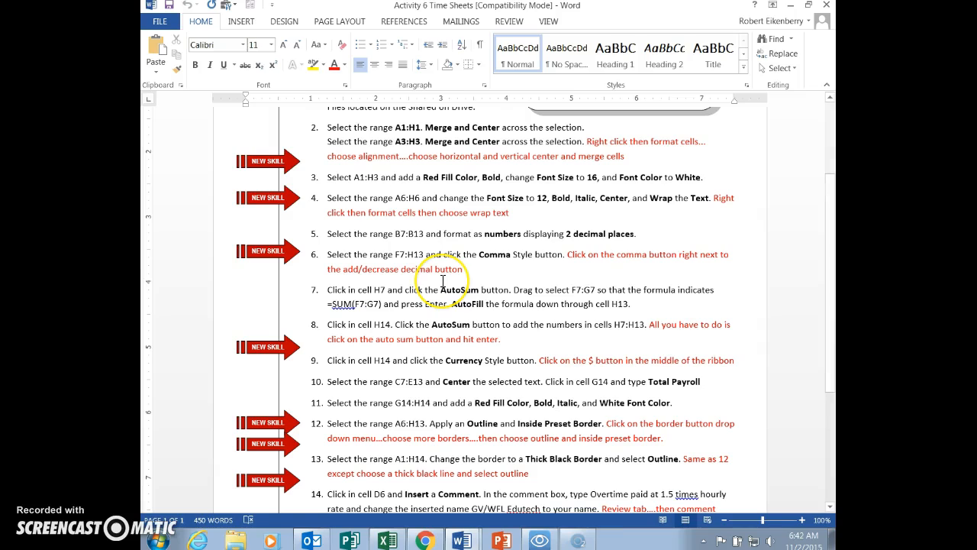
pyautogui.click(513, 359)
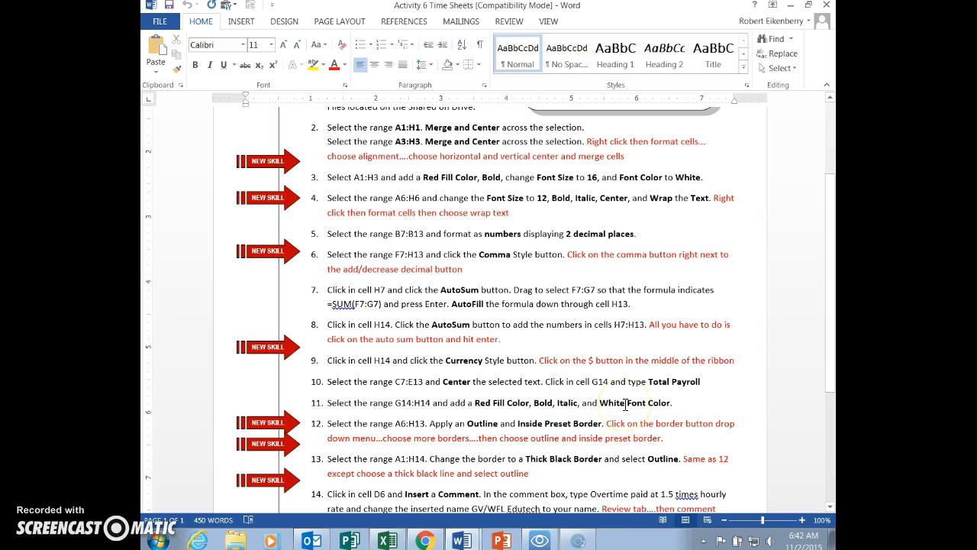
pyautogui.hotkey('alt', 'Tab')
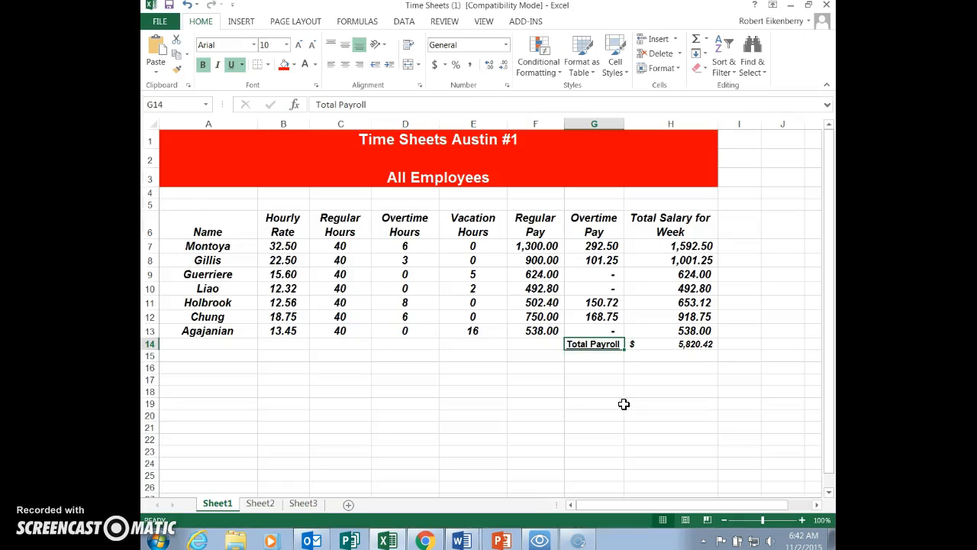
pyautogui.moveTo(593, 343); pyautogui.dragTo(677, 344)
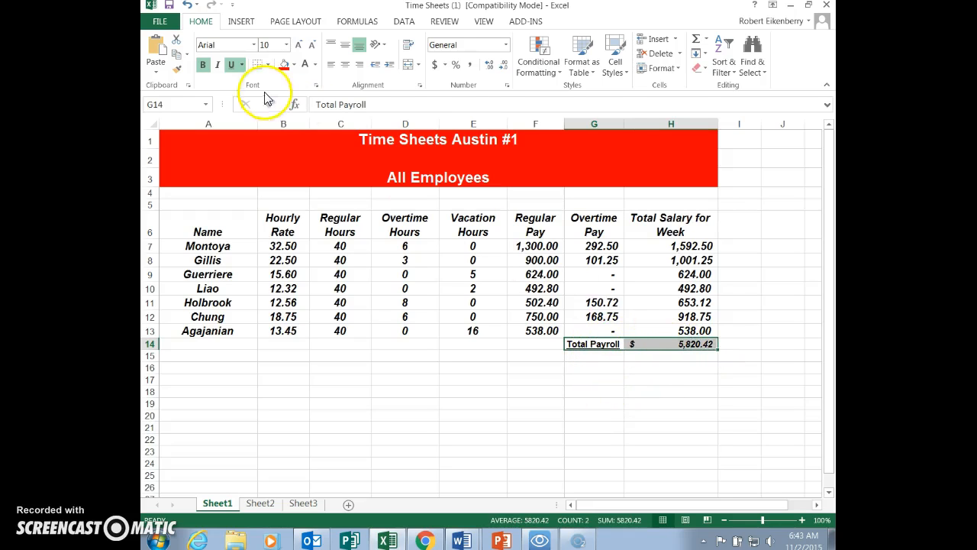
pyautogui.click(286, 68)
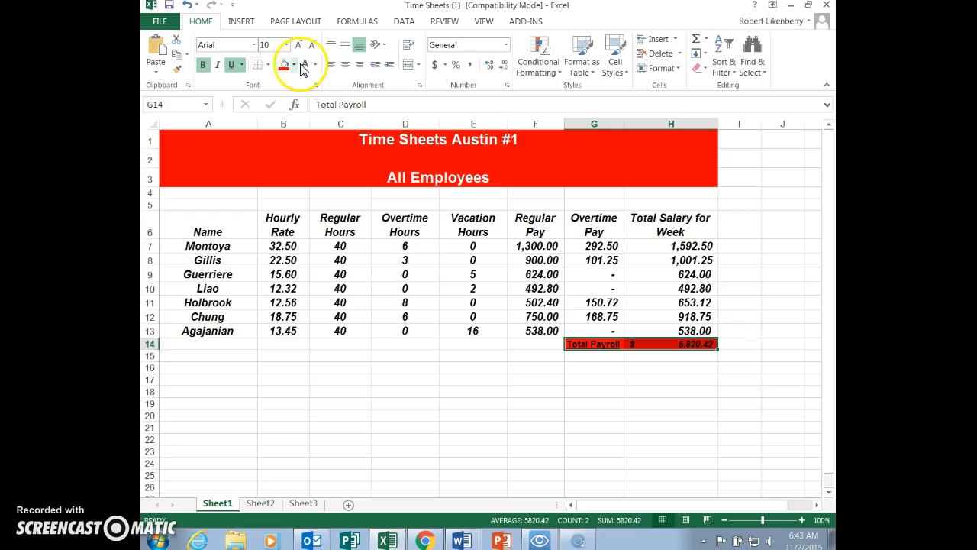
pyautogui.click(307, 67)
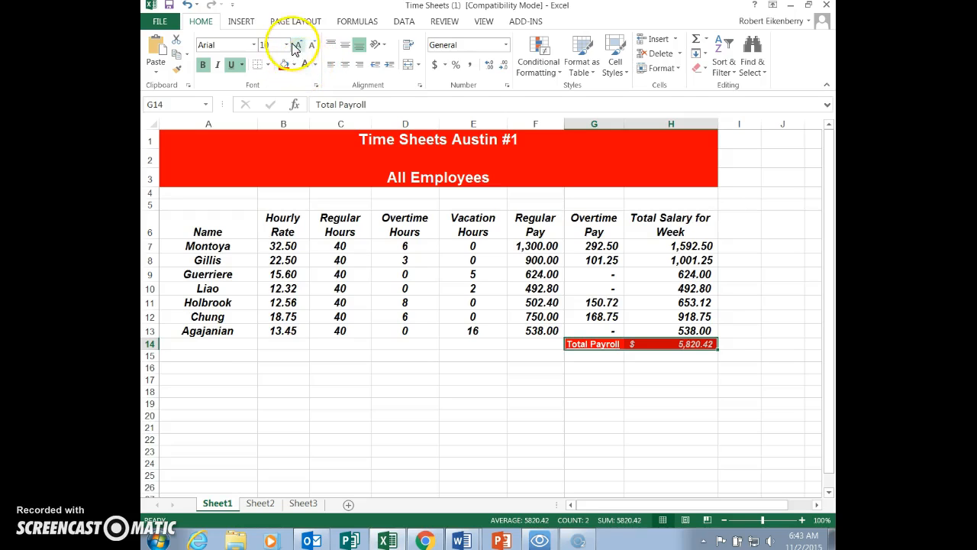
# Step: Check the instructions in Word, set the font size of G14:H14 in Excel to 12, and reselect that range
pyautogui.hotkey('alt', 'Tab')
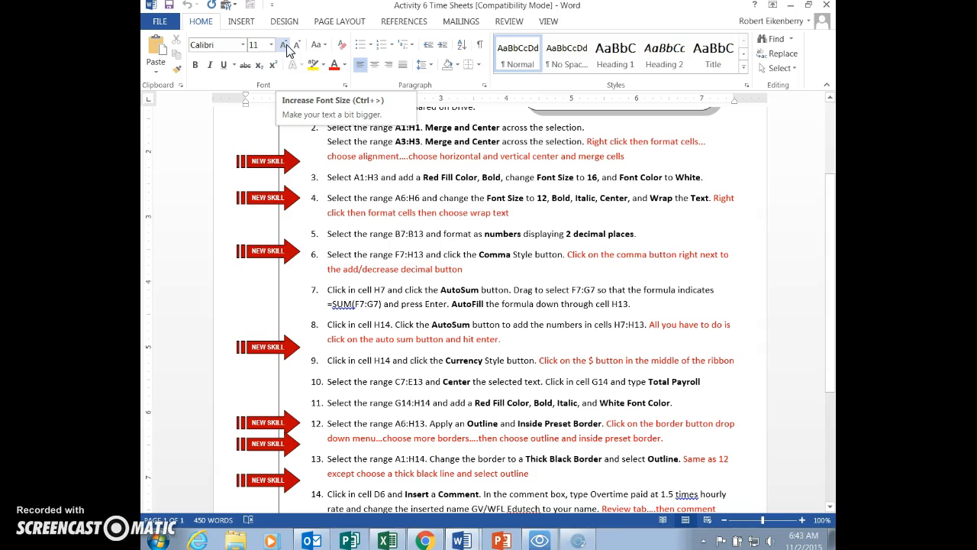
pyautogui.hotkey('alt', 'Tab')
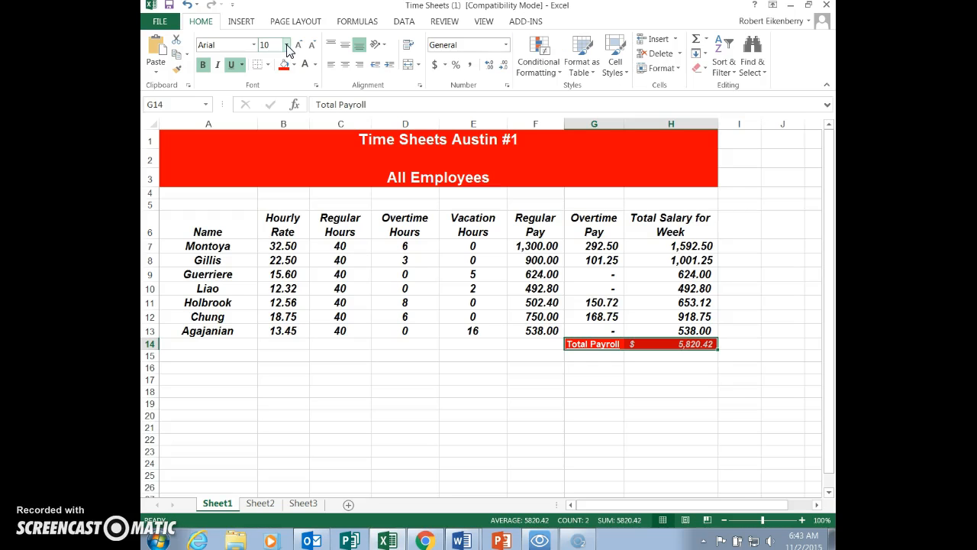
pyautogui.click(288, 47)
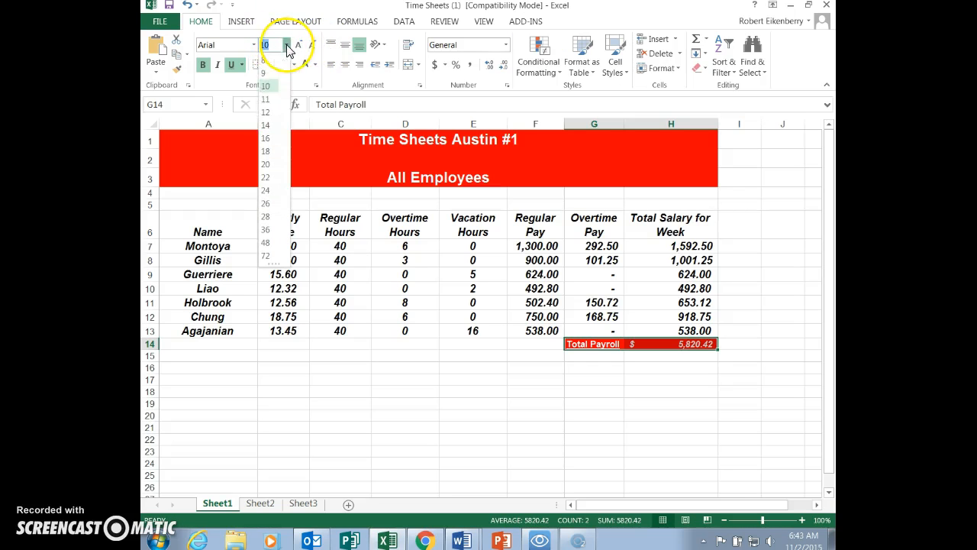
pyautogui.click(266, 111)
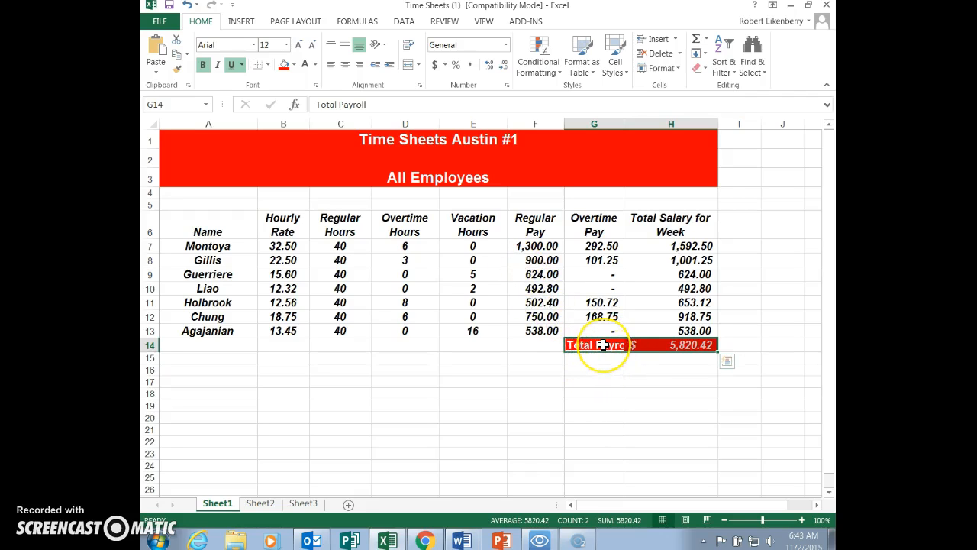
pyautogui.click(602, 347)
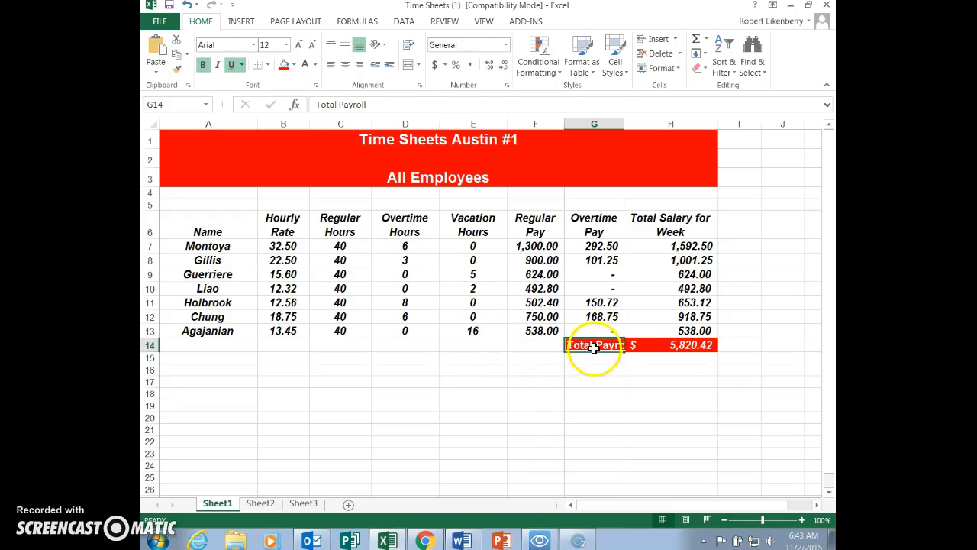
pyautogui.moveTo(618, 343); pyautogui.dragTo(656, 348)
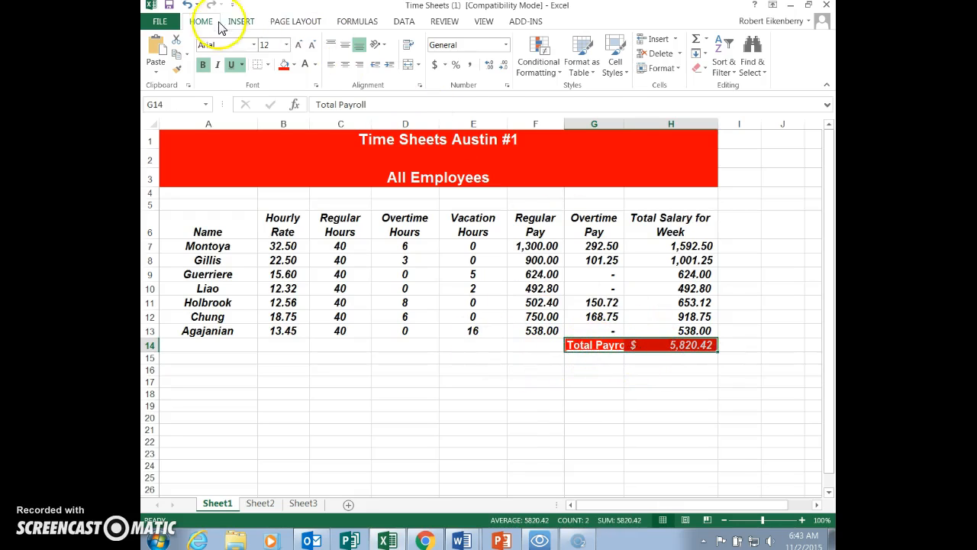
# Step: Turn on text wrapping for the Total Payroll cells G14:H14
pyautogui.click(285, 23)
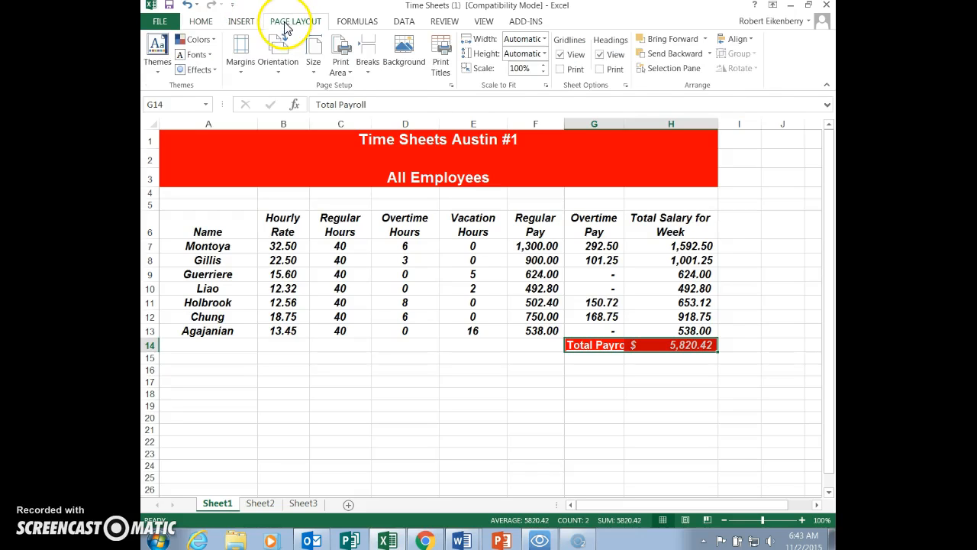
pyautogui.rightClick(612, 357)
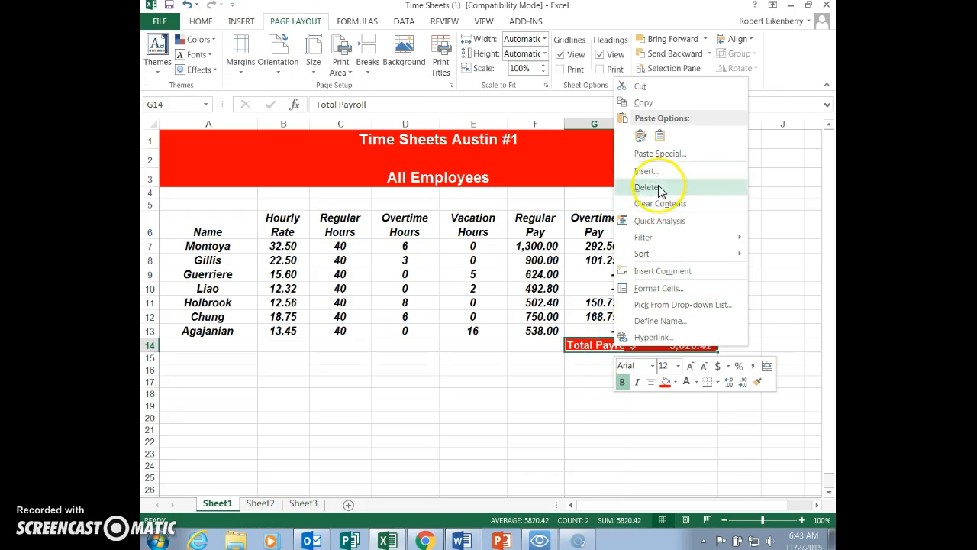
pyautogui.click(655, 288)
pyautogui.click(497, 270)
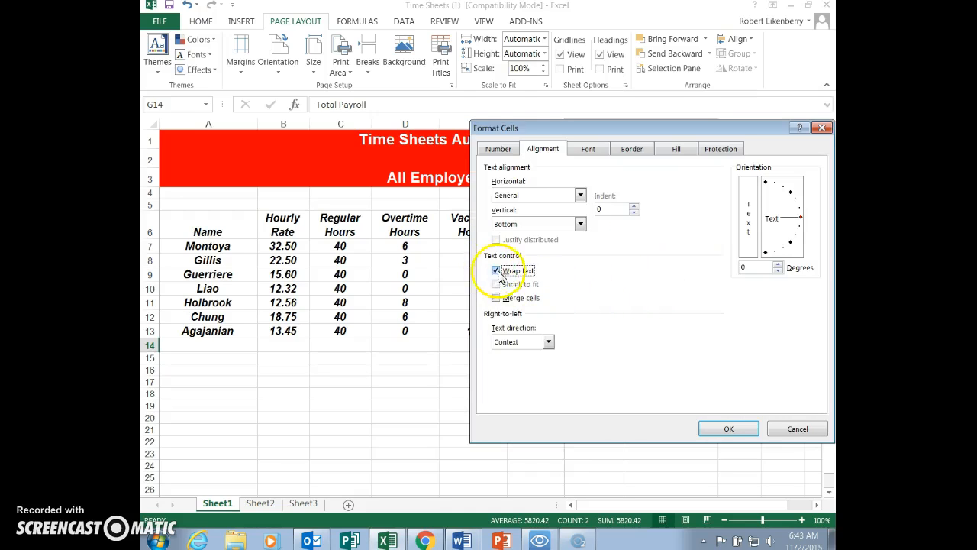
pyautogui.click(728, 429)
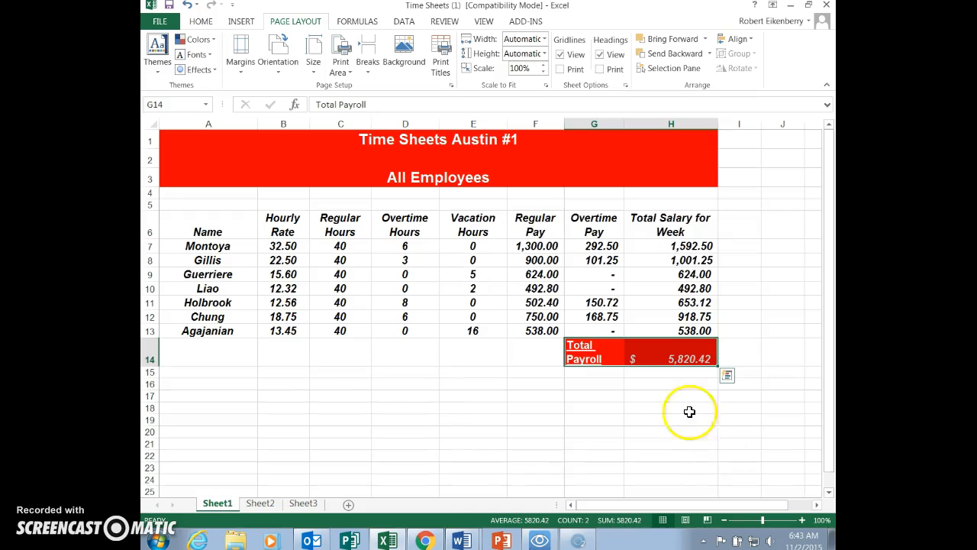
pyautogui.click(610, 393)
# Step: Read instruction 12 in Word, and apply outside borders to the range A6:H13 in Excel
pyautogui.hotkey('alt', 'Tab')
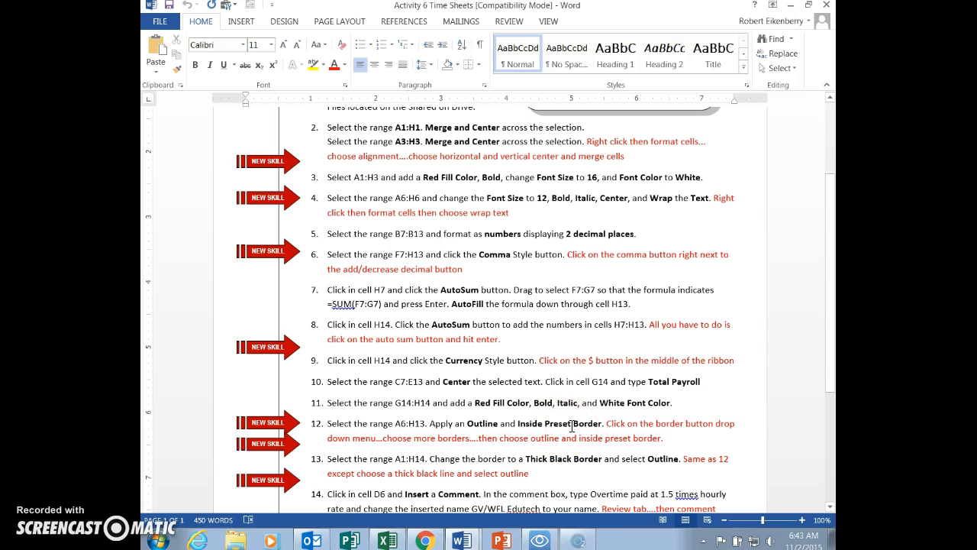
pyautogui.hotkey('alt', 'Tab')
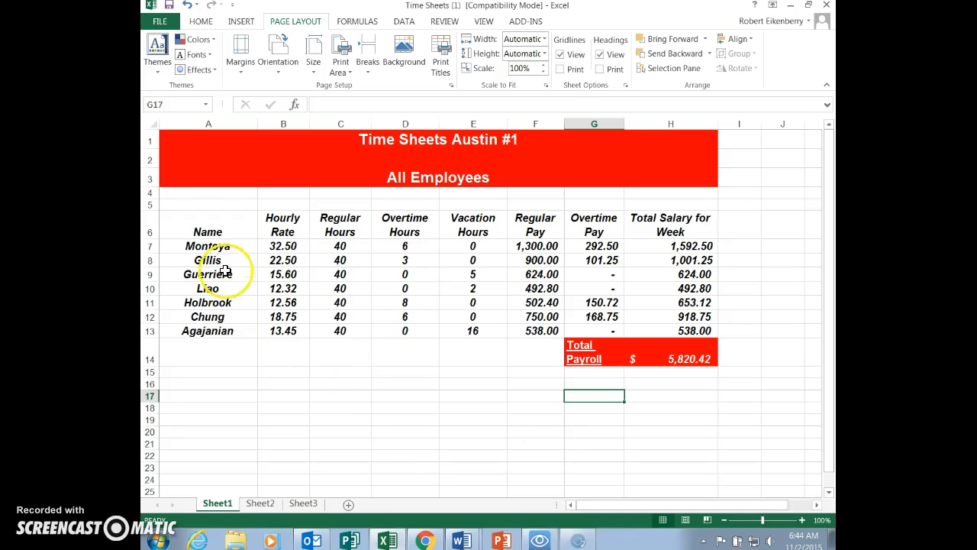
pyautogui.moveTo(208, 231); pyautogui.dragTo(695, 330)
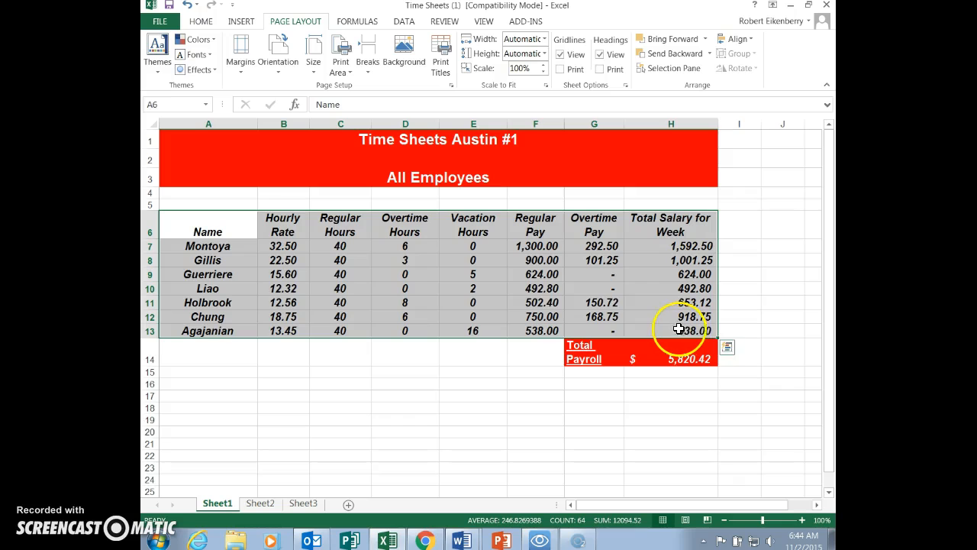
pyautogui.click(203, 22)
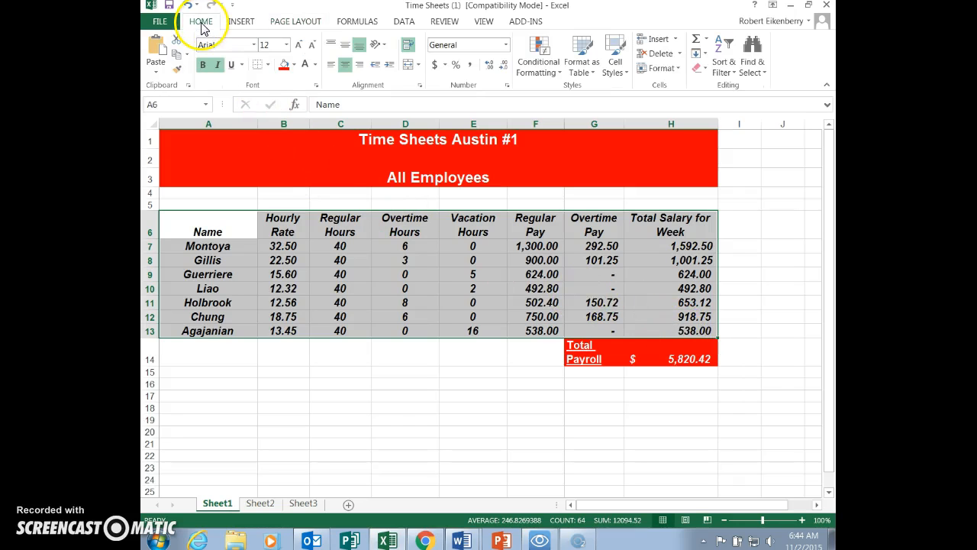
pyautogui.click(268, 65)
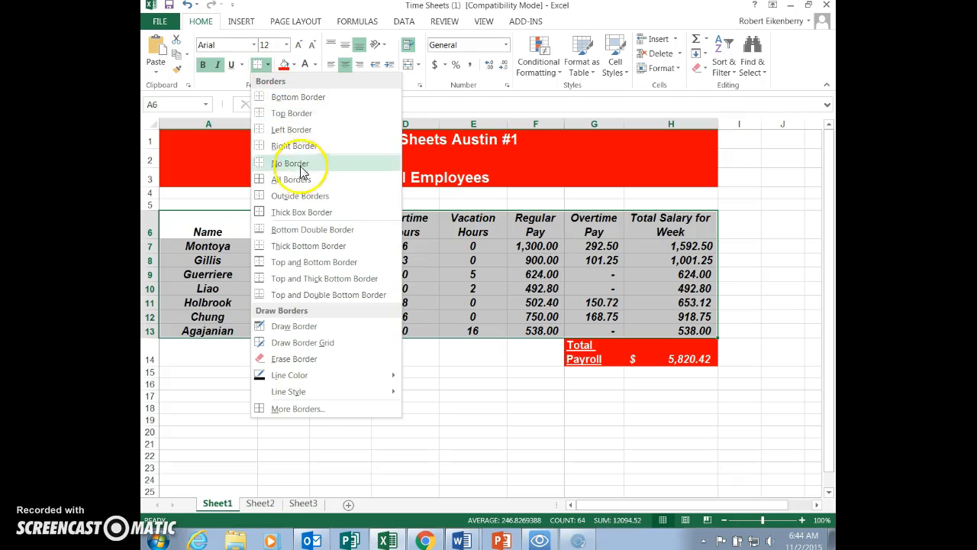
pyautogui.click(293, 194)
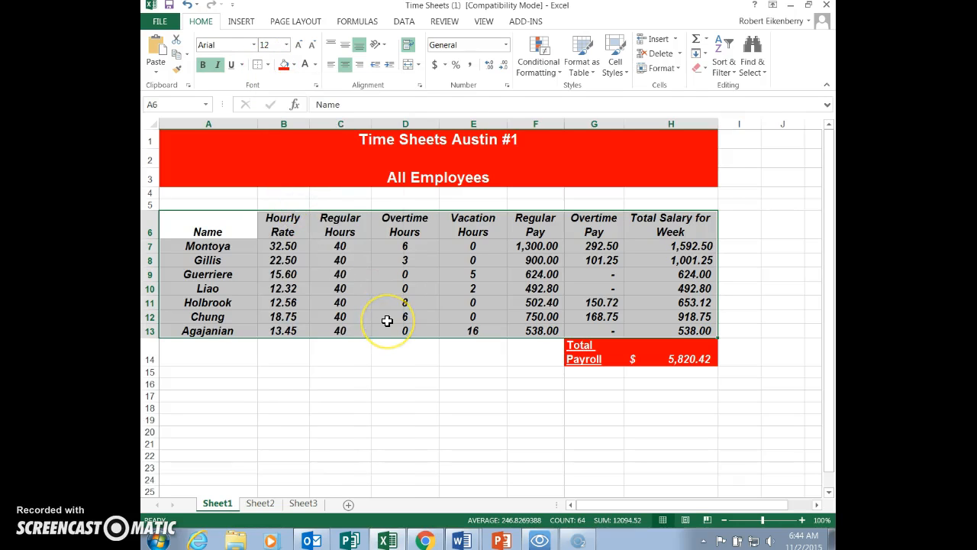
# Step: Check the instructions and the time sheets example in Word, and apply All Borders to the range A6:H13 in Excel
pyautogui.hotkey('alt', 'Tab')
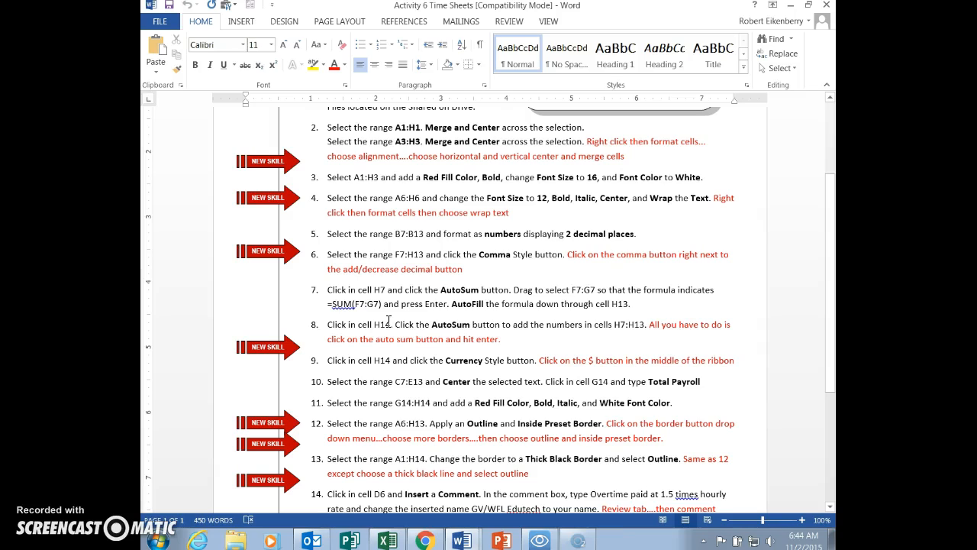
pyautogui.hotkey('alt', 'Tab')
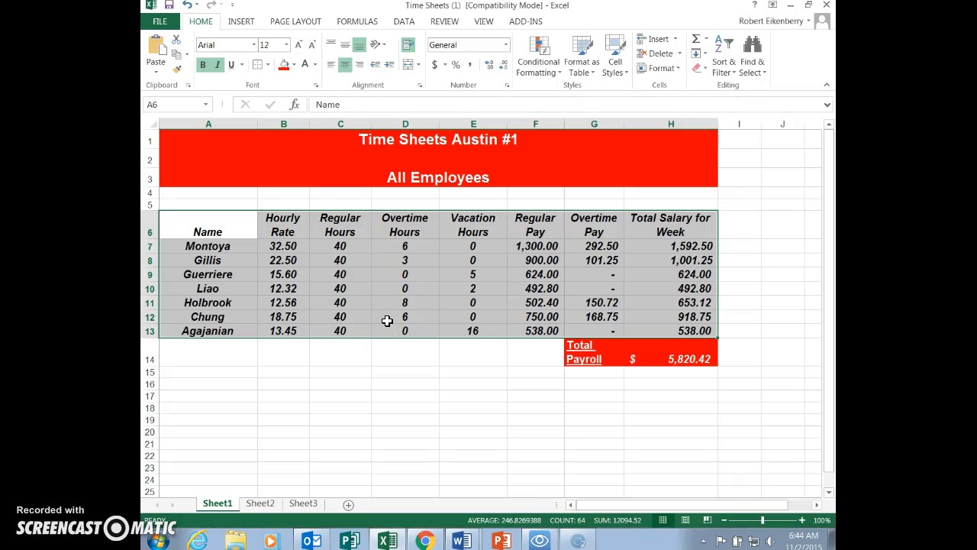
pyautogui.click(267, 66)
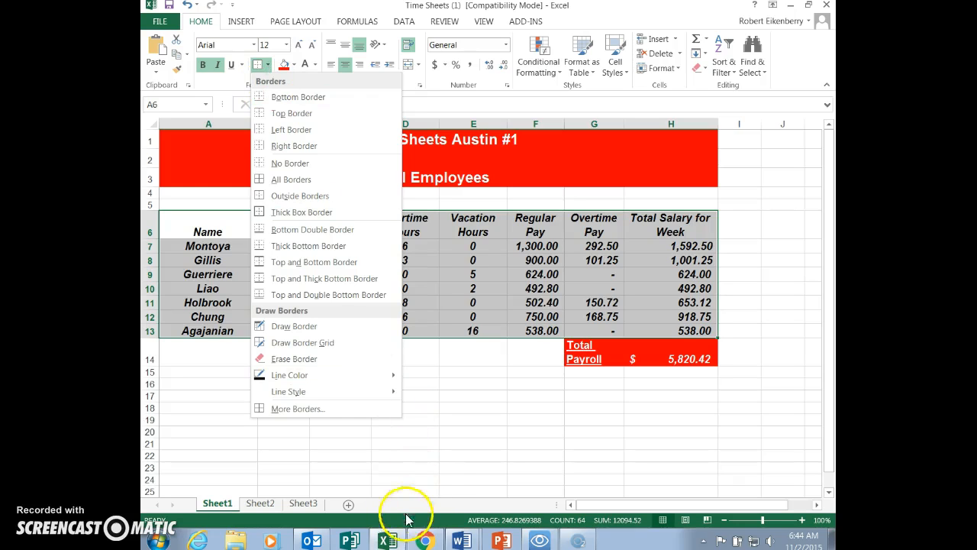
pyautogui.click(476, 543)
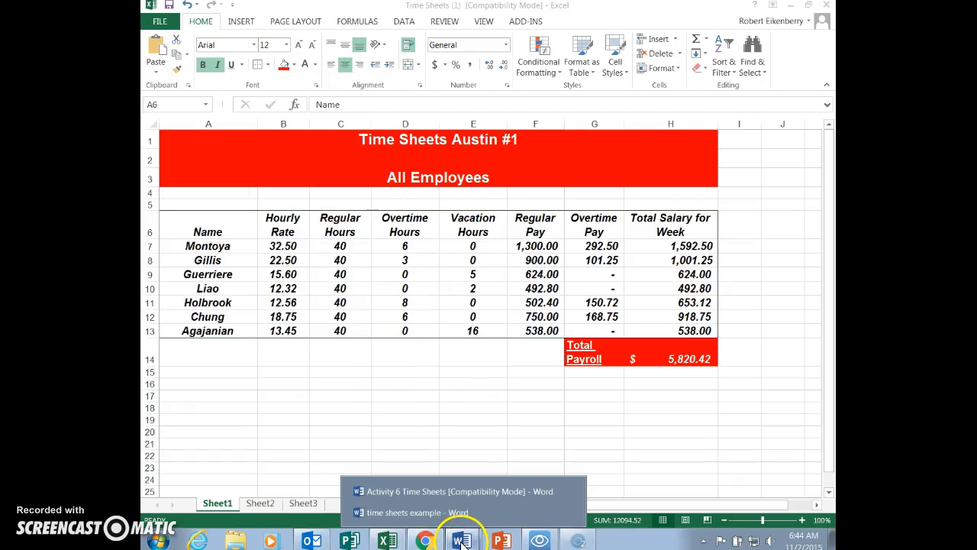
pyautogui.click(420, 522)
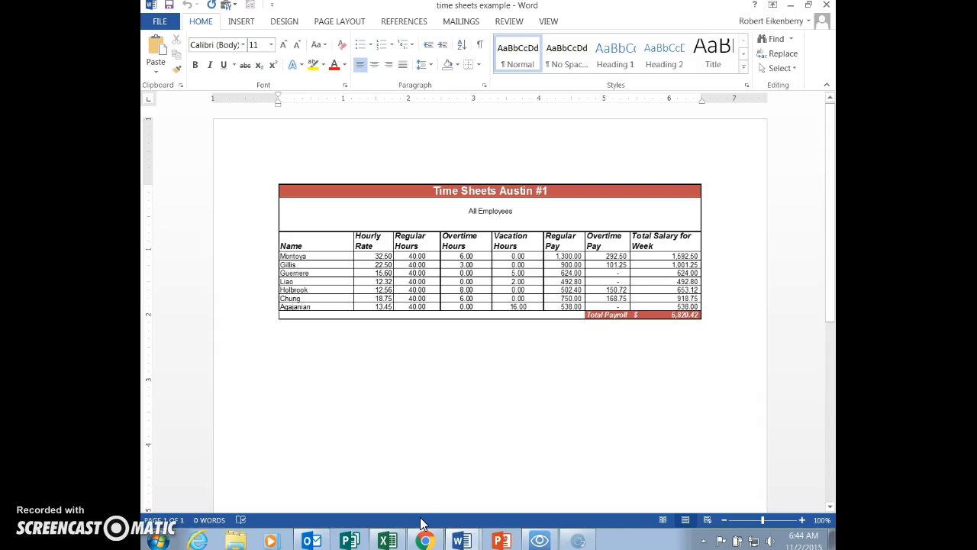
pyautogui.click(792, 10)
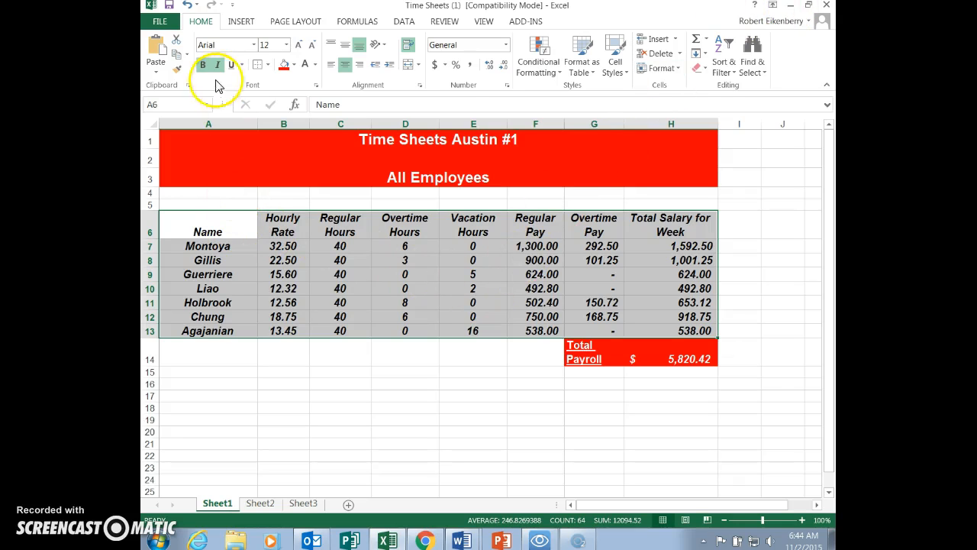
pyautogui.click(267, 66)
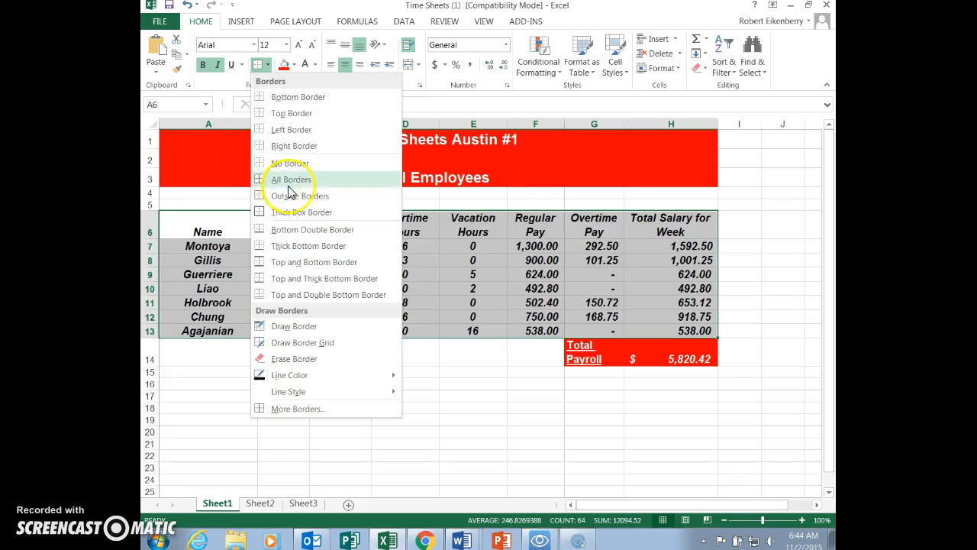
pyautogui.click(332, 194)
pyautogui.click(428, 275)
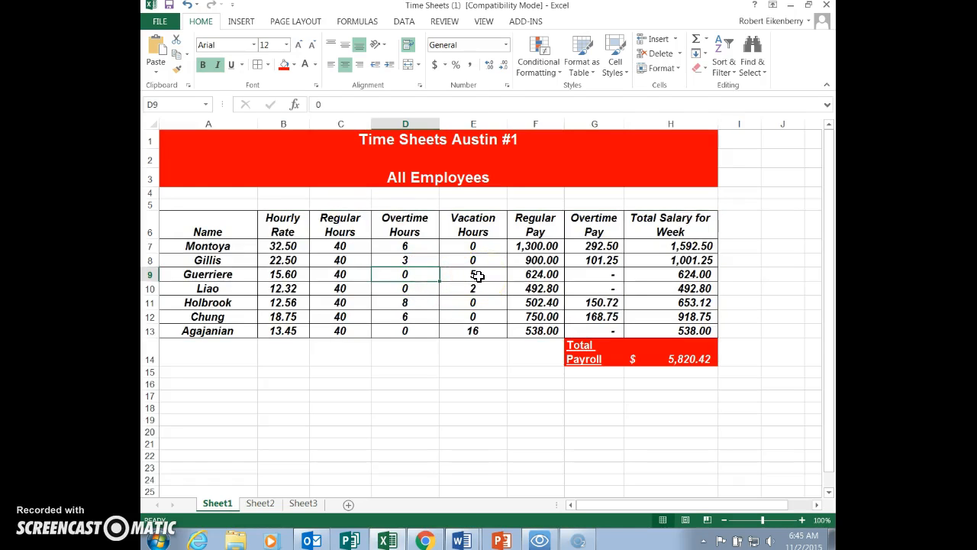
# Step: Reread instruction 12 in Word, and apply the Outline and Inside border presets to A6:H13 through the Excel cell formatting options
pyautogui.hotkey('alt', 'Tab')
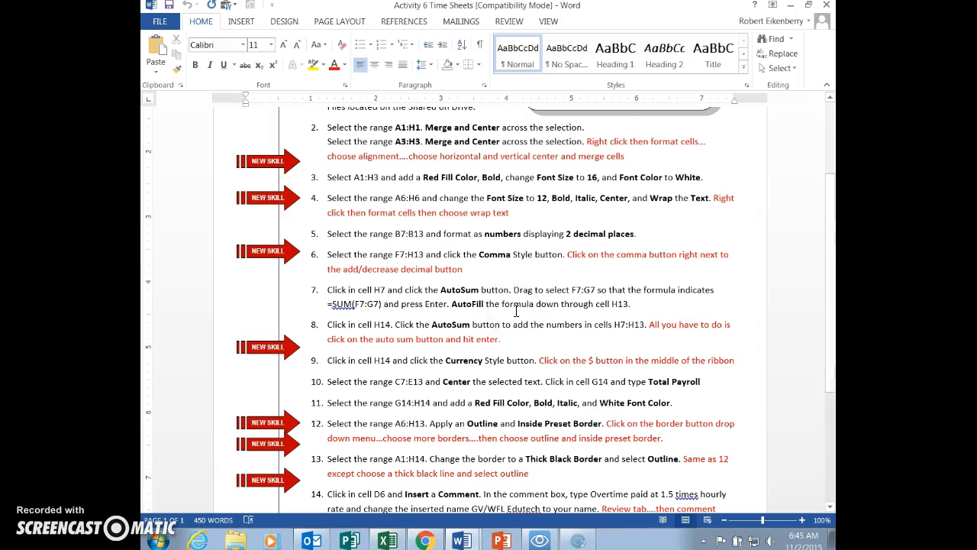
pyautogui.scroll(-2, 523, 307)
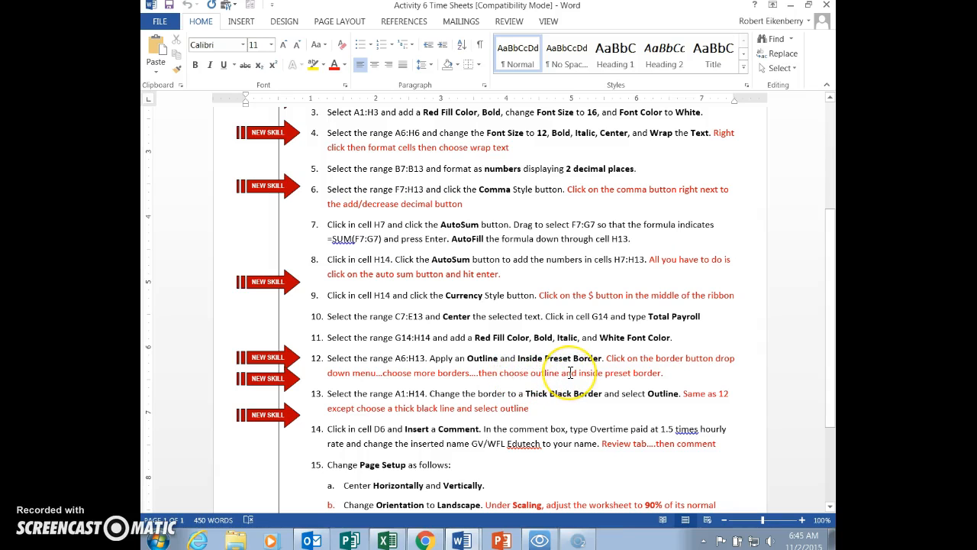
pyautogui.hotkey('alt', 'Tab')
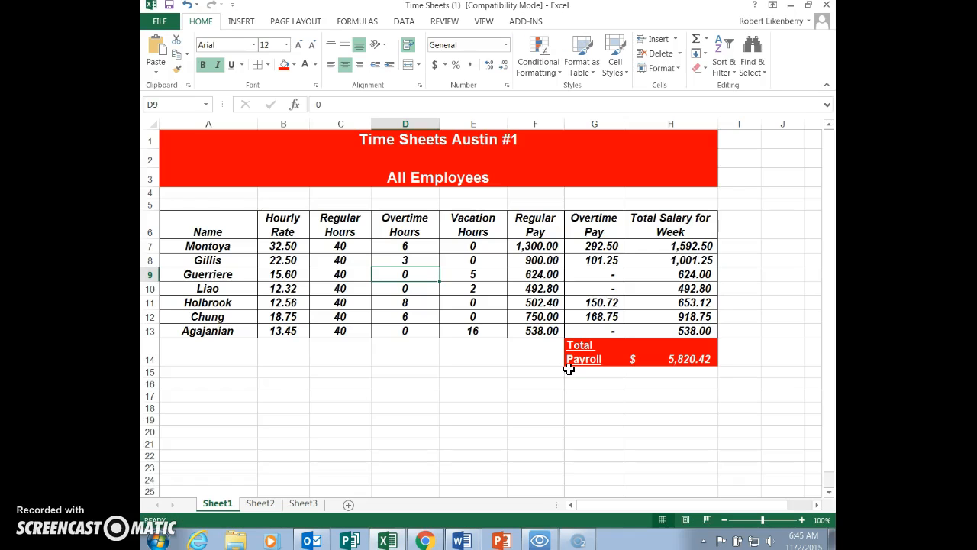
pyautogui.moveTo(197, 221); pyautogui.dragTo(666, 334)
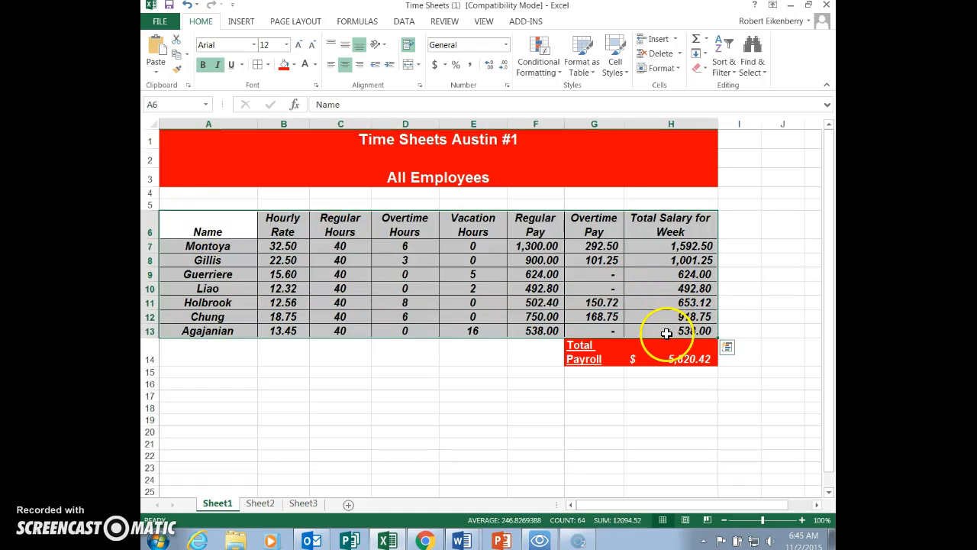
pyautogui.hotkey('alt', 'Tab')
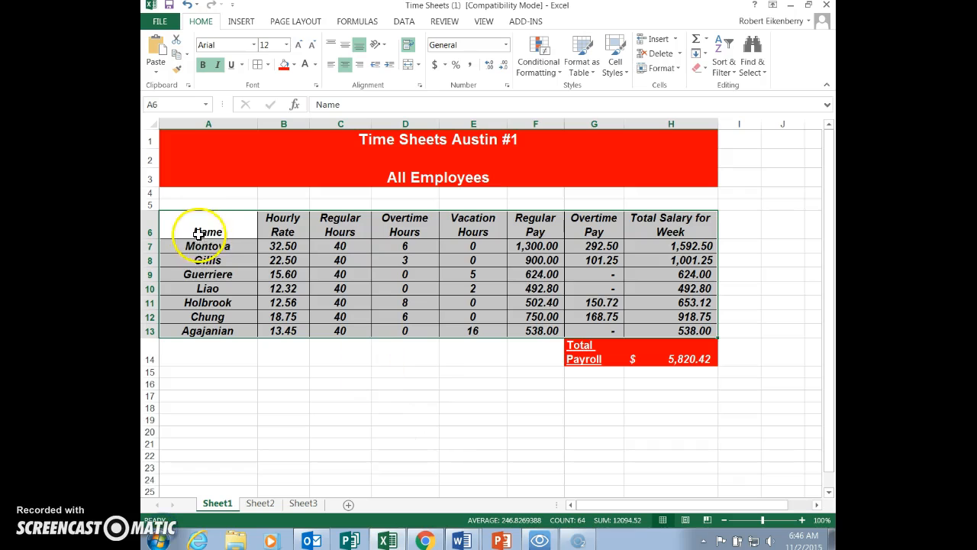
pyautogui.moveTo(203, 220); pyautogui.dragTo(672, 329)
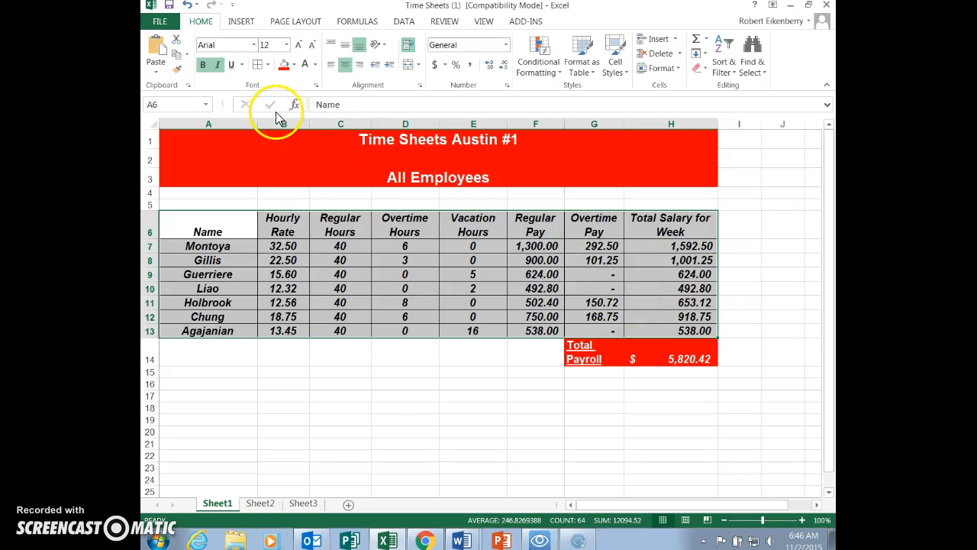
pyautogui.click(268, 67)
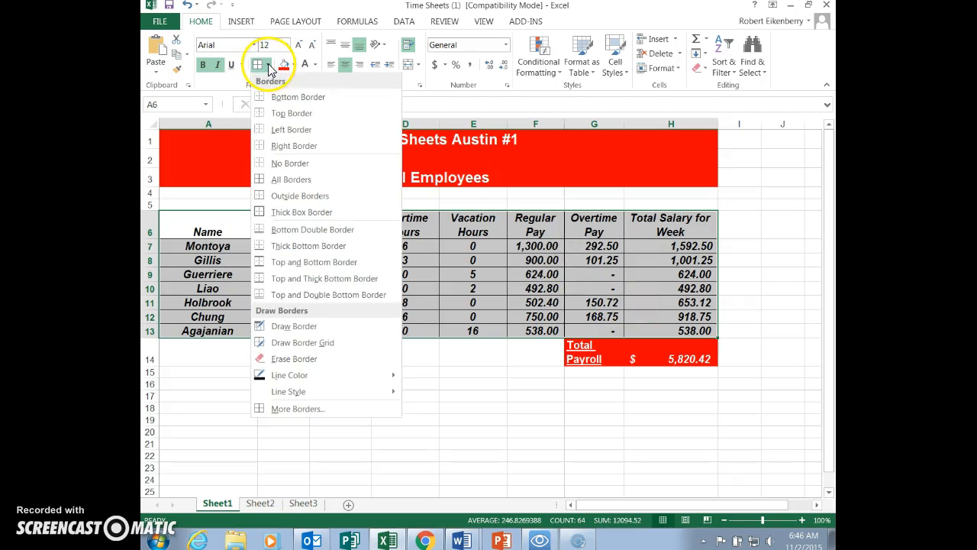
pyautogui.click(308, 410)
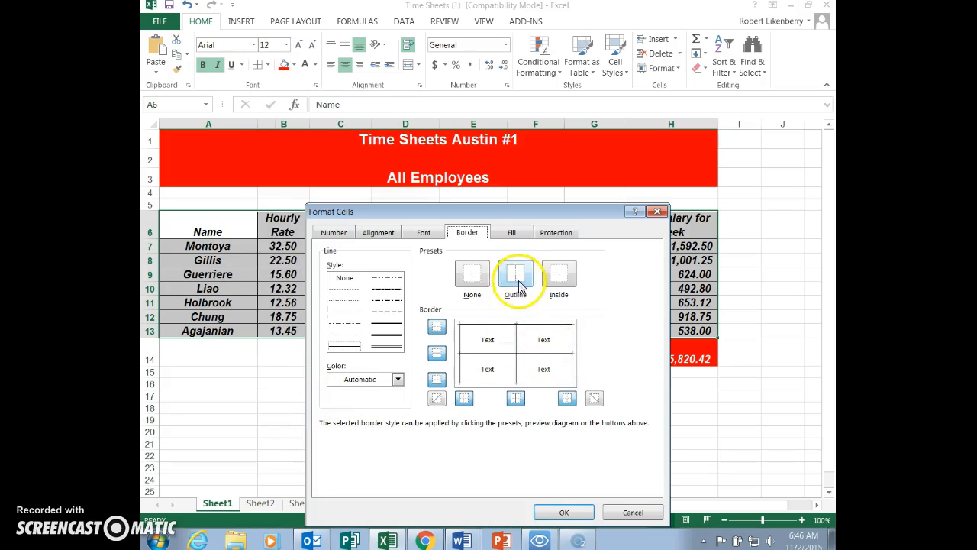
pyautogui.click(559, 272)
pyautogui.click(563, 515)
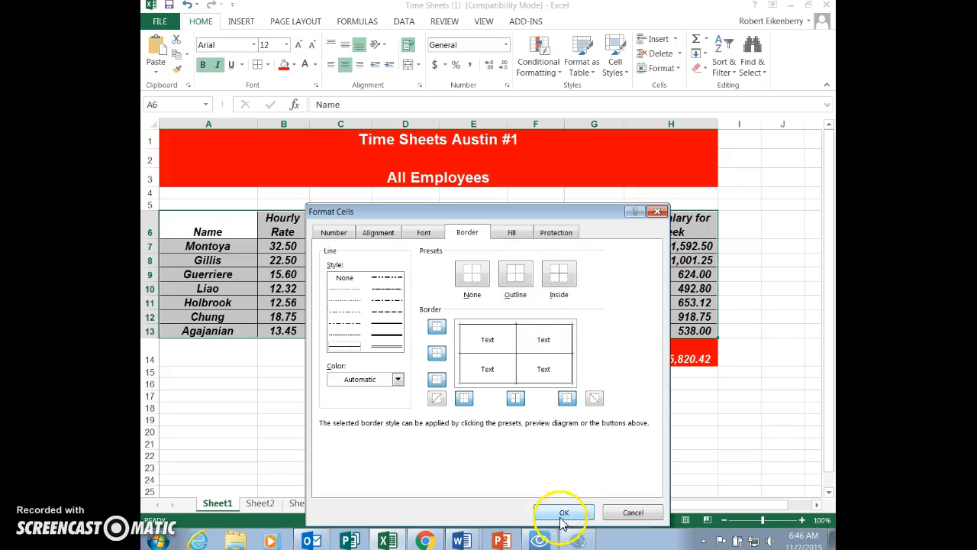
pyautogui.click(473, 275)
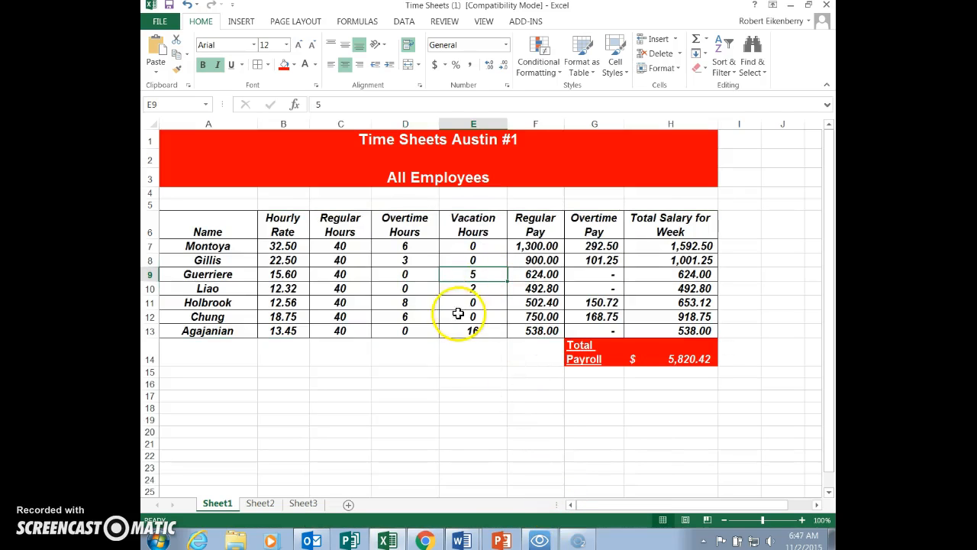
pyautogui.click(267, 64)
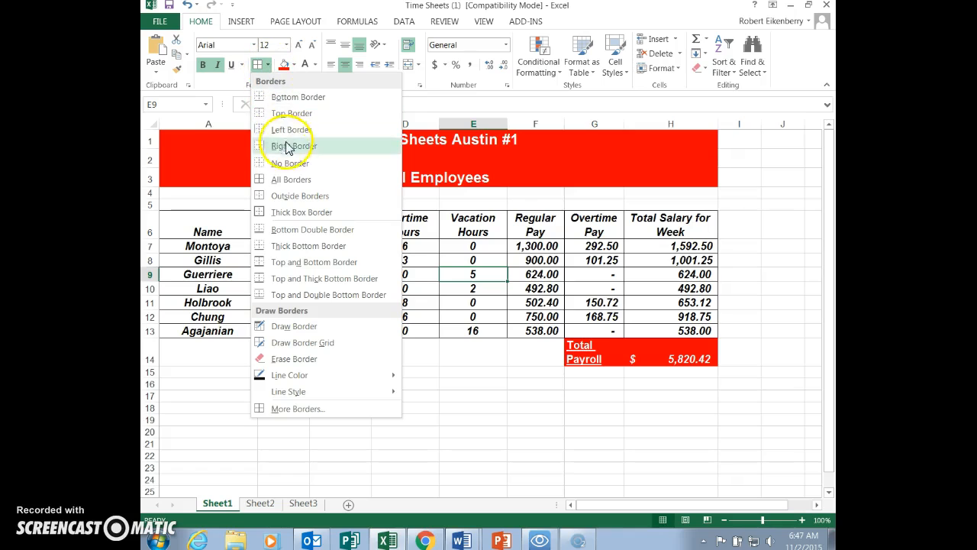
pyautogui.click(524, 286)
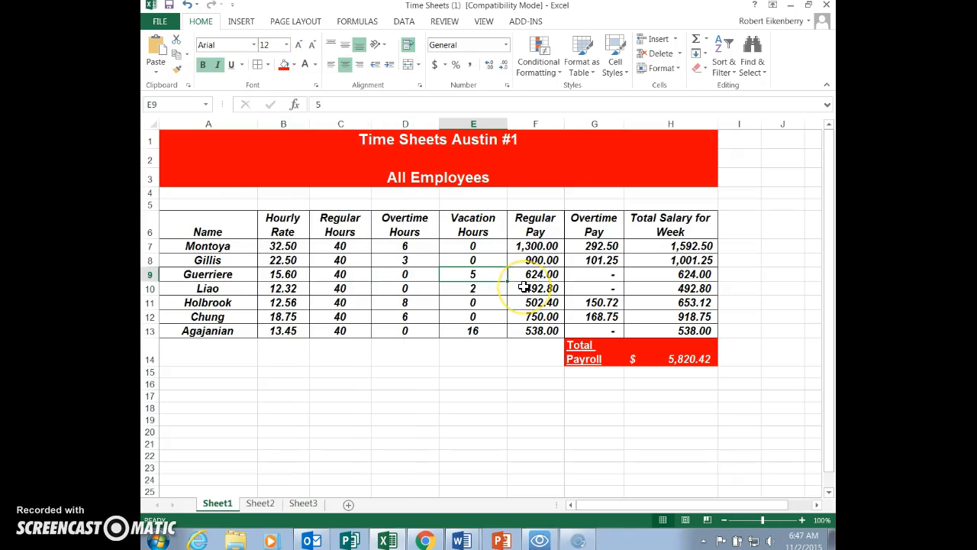
# Step: Read instruction 14 in Word, and add the comment "Overtime paid a 1.5 times hourly rate" to cell D6 in Excel
pyautogui.hotkey('alt', 'Tab')
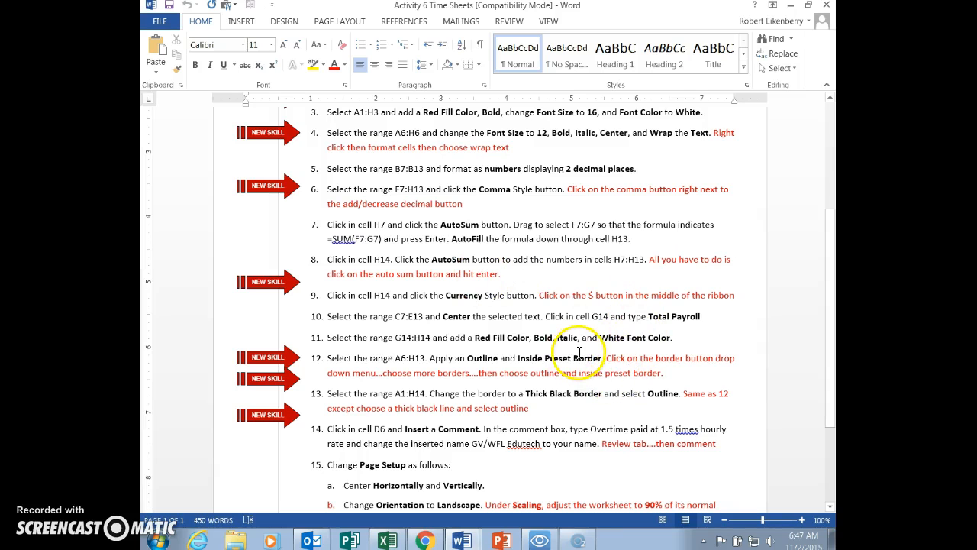
pyautogui.scroll(-3, 577, 358)
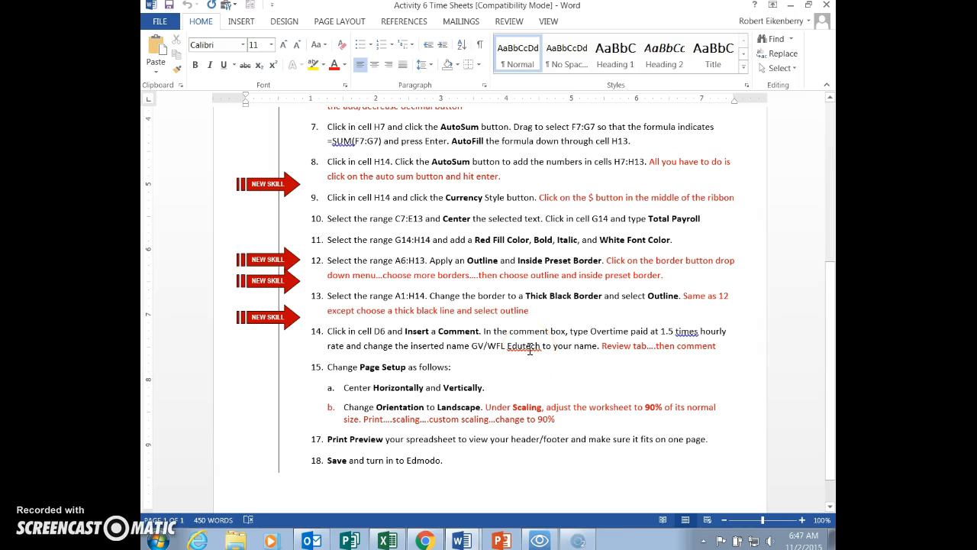
pyautogui.hotkey('alt', 'Tab')
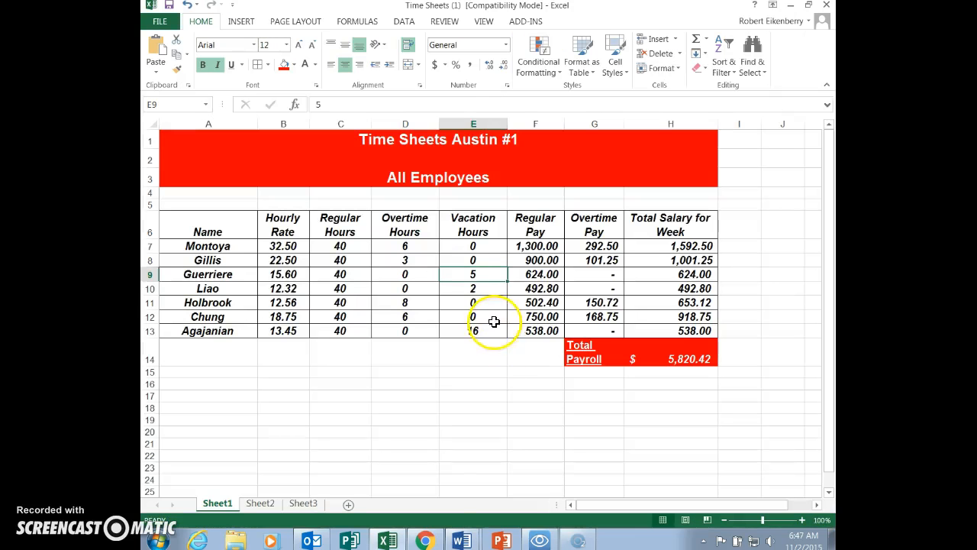
pyautogui.click(404, 220)
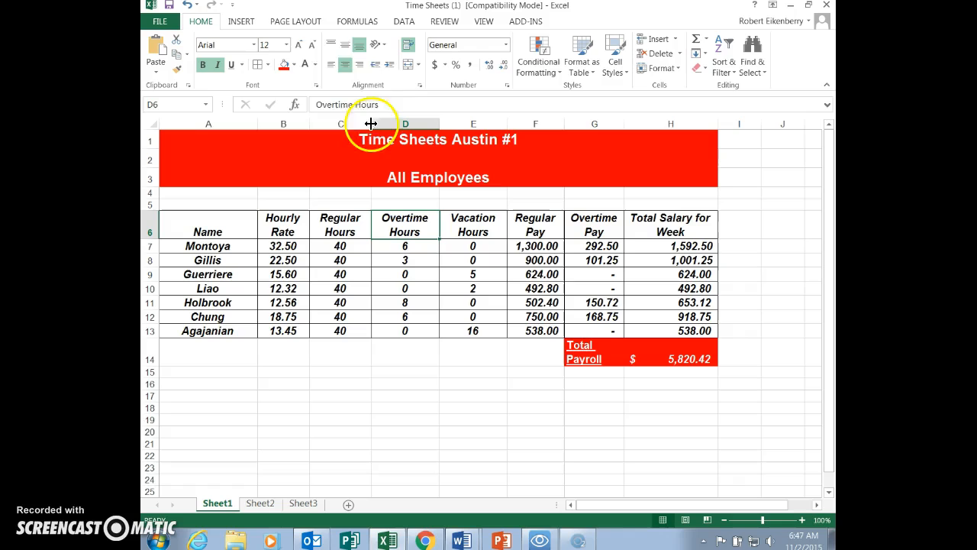
pyautogui.click(443, 22)
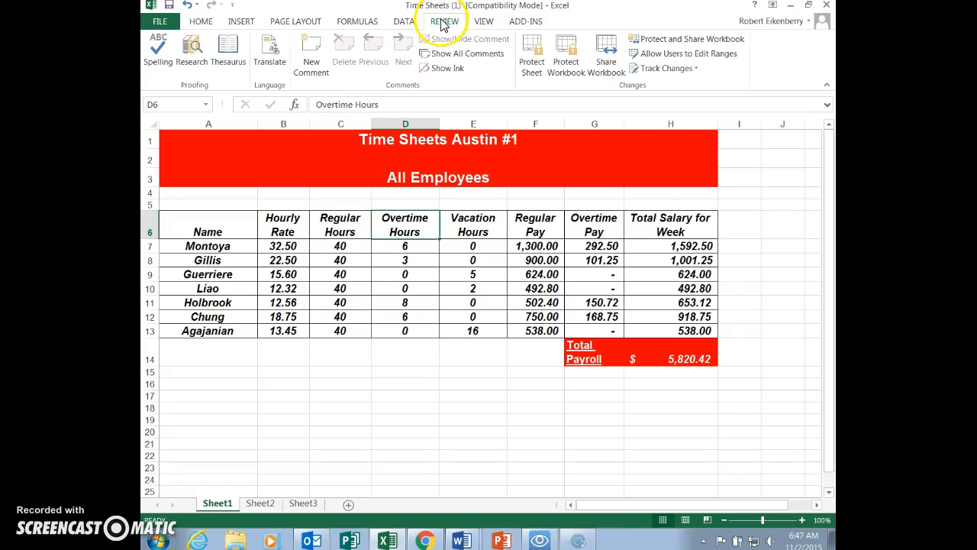
pyautogui.click(311, 61)
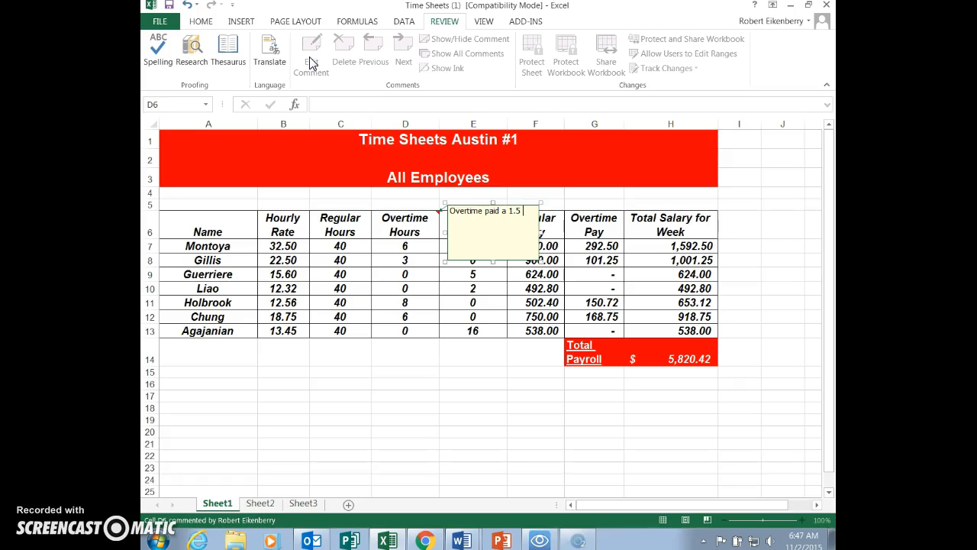
pyautogui.write('es hourly rate')
pyautogui.click(443, 349)
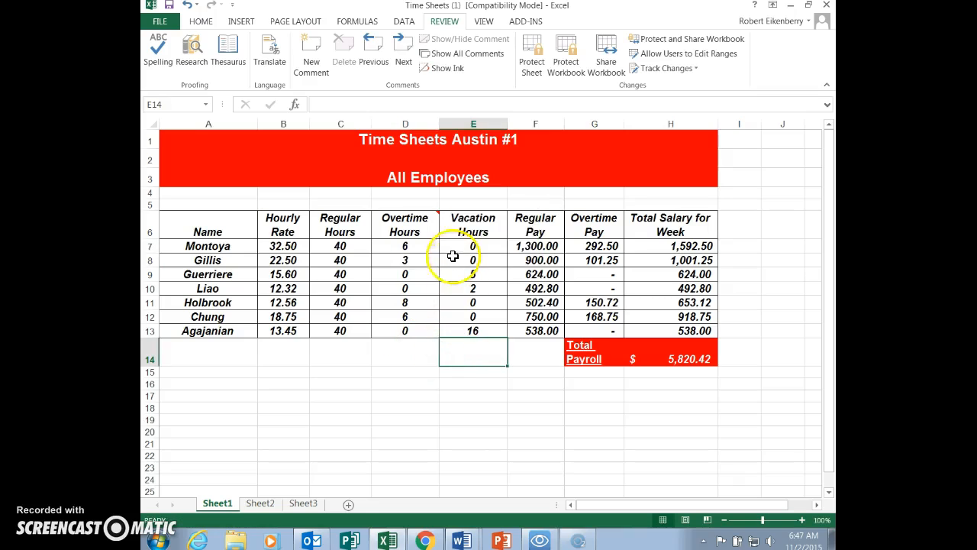
# Step: Check the page setup instructions in Word, and set the Excel sheet's custom print scaling to 90% of normal size
pyautogui.hotkey('alt', 'Tab')
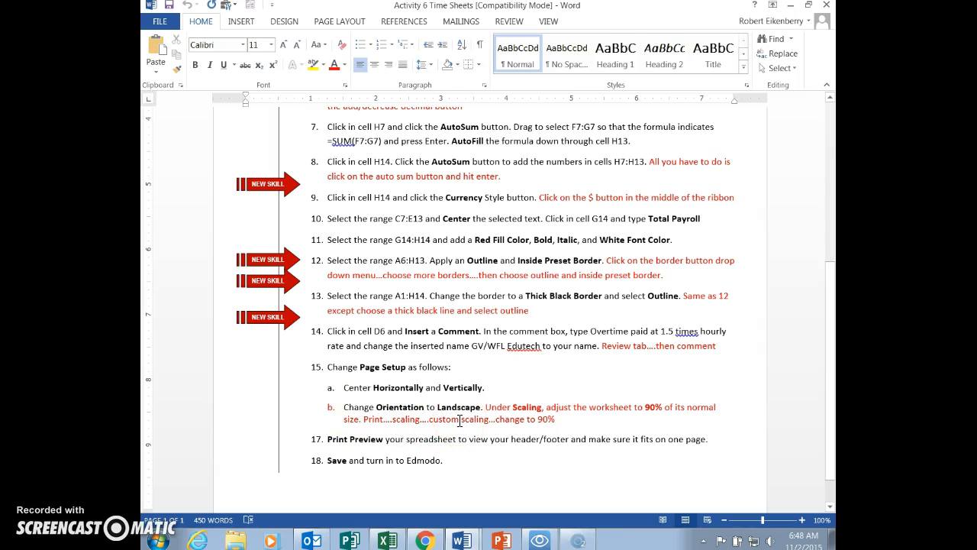
pyautogui.hotkey('alt', 'Tab')
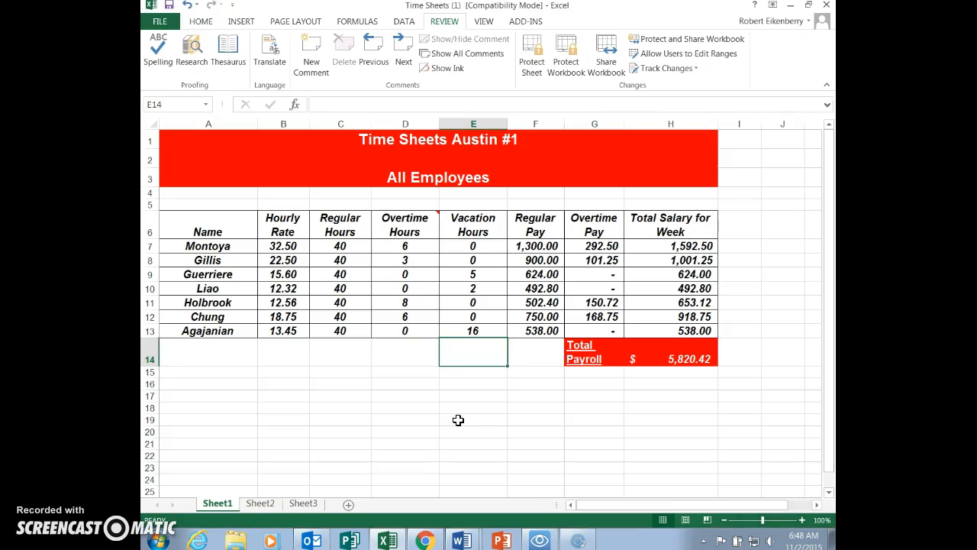
pyautogui.click(159, 23)
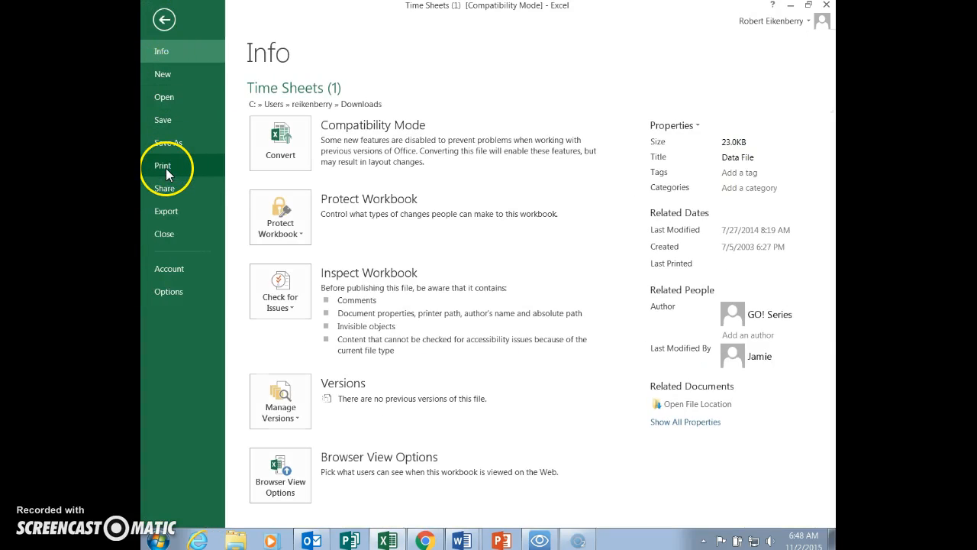
pyautogui.click(165, 173)
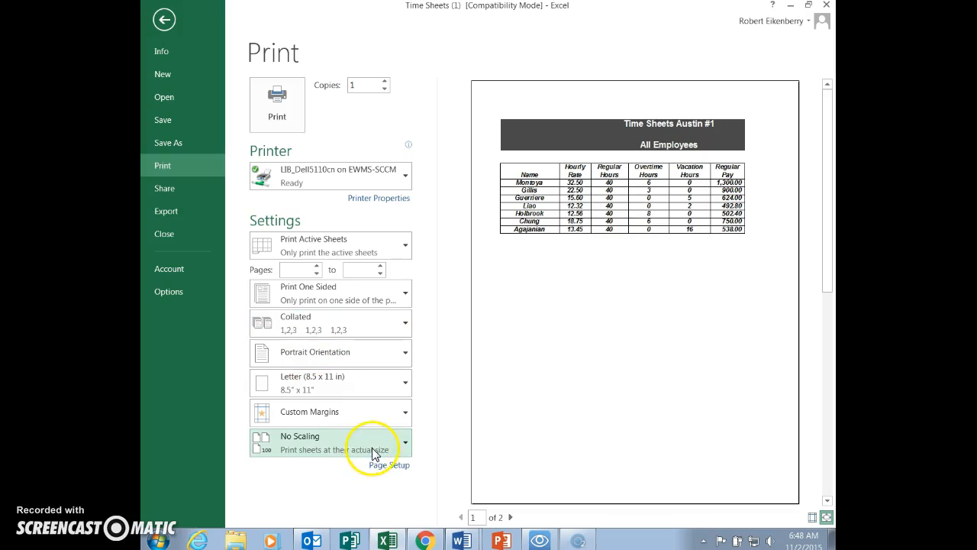
pyautogui.click(408, 444)
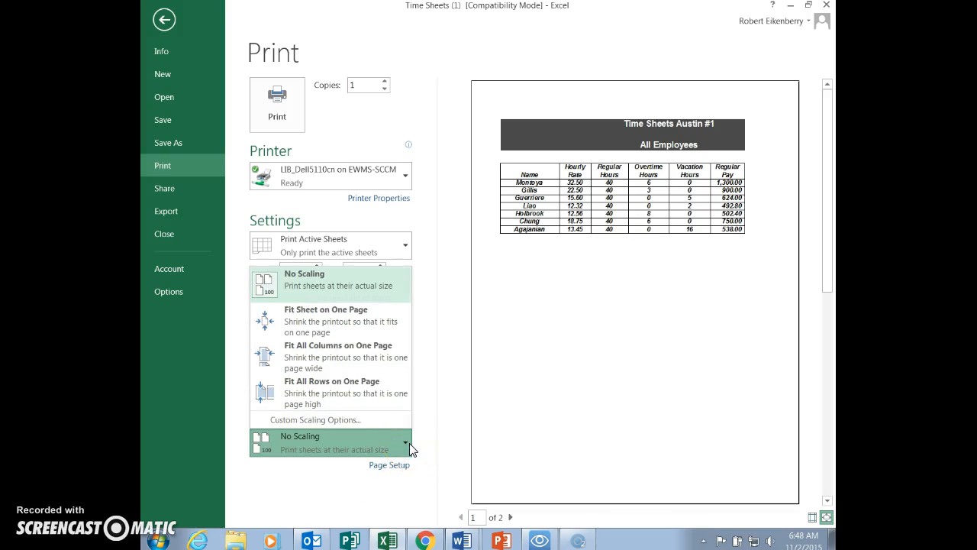
pyautogui.click(352, 420)
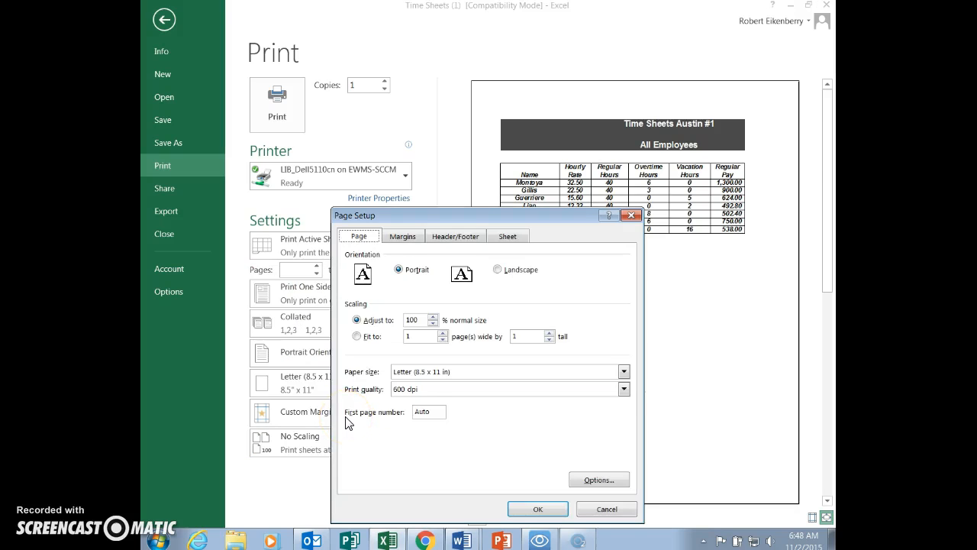
pyautogui.click(433, 324)
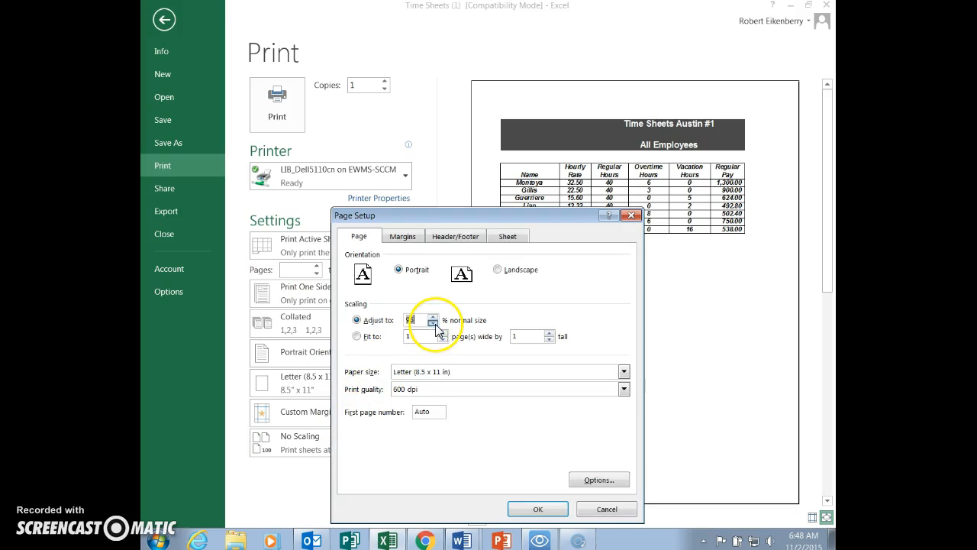
pyautogui.click(537, 510)
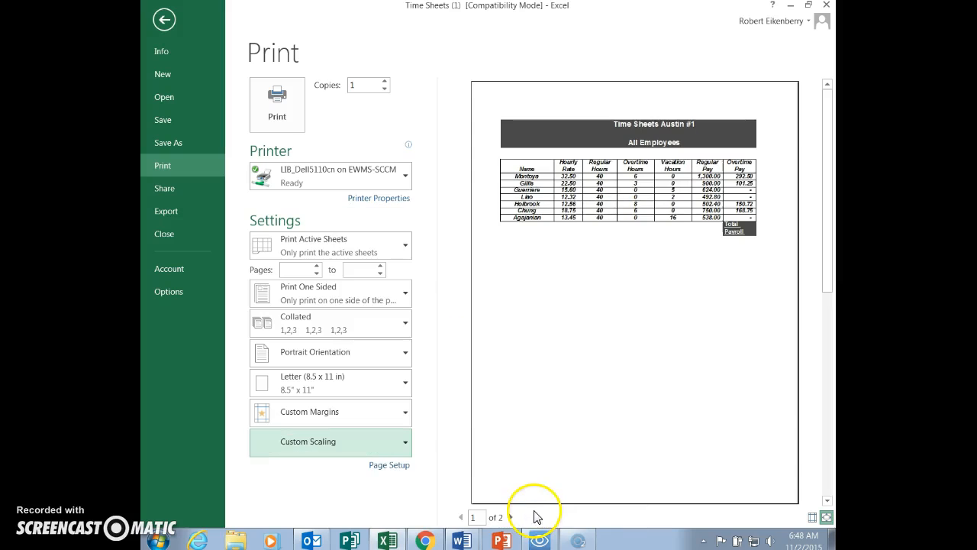
pyautogui.click(164, 20)
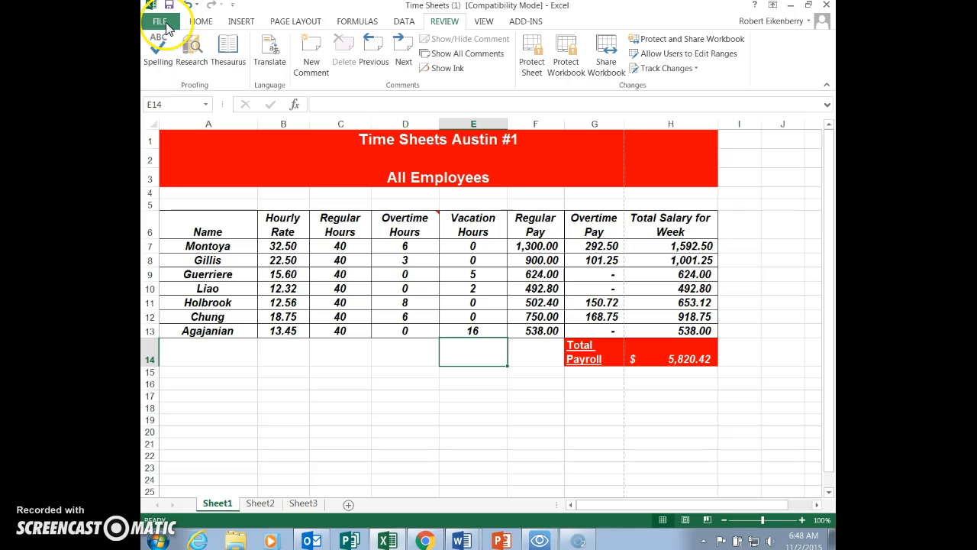
# Step: Change the Time Sheets worksheet's page orientation to Landscape
pyautogui.click(286, 22)
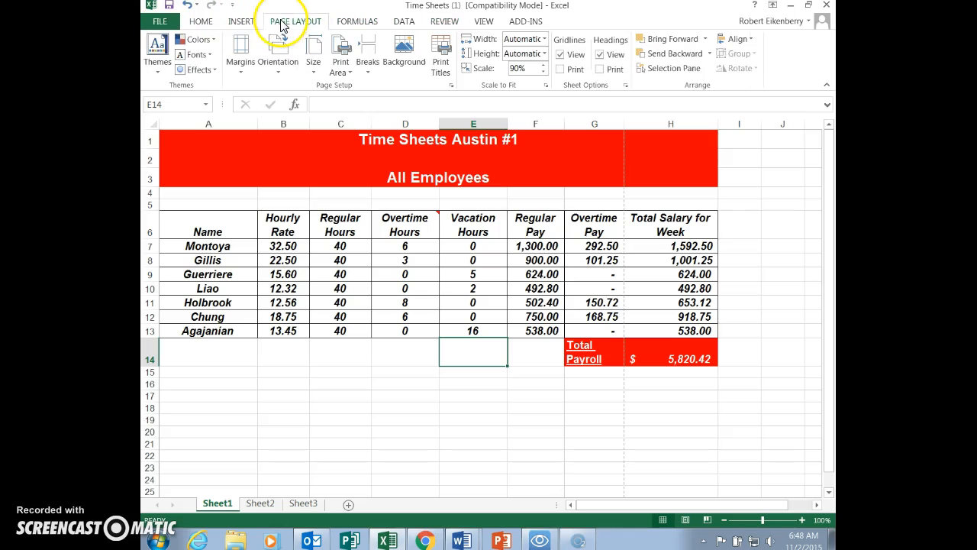
pyautogui.click(280, 68)
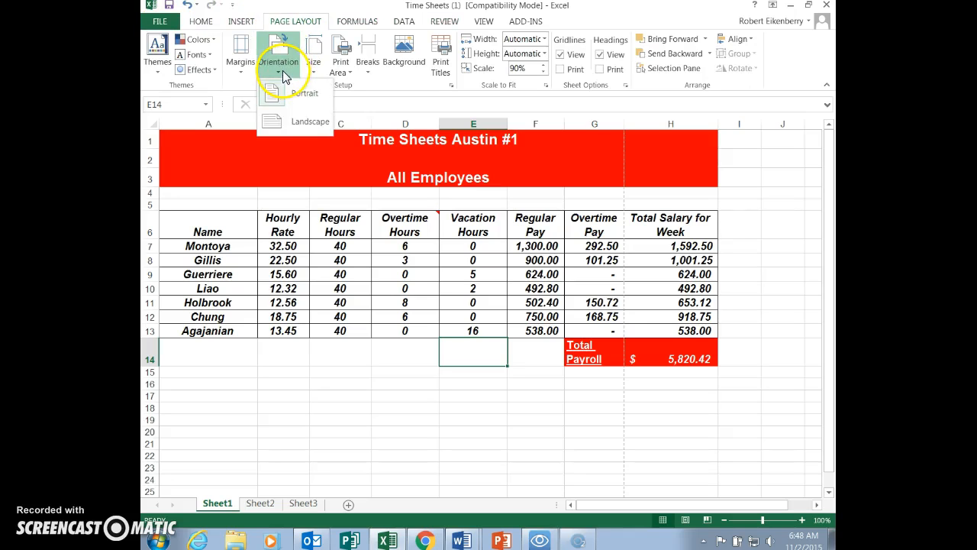
pyautogui.click(305, 120)
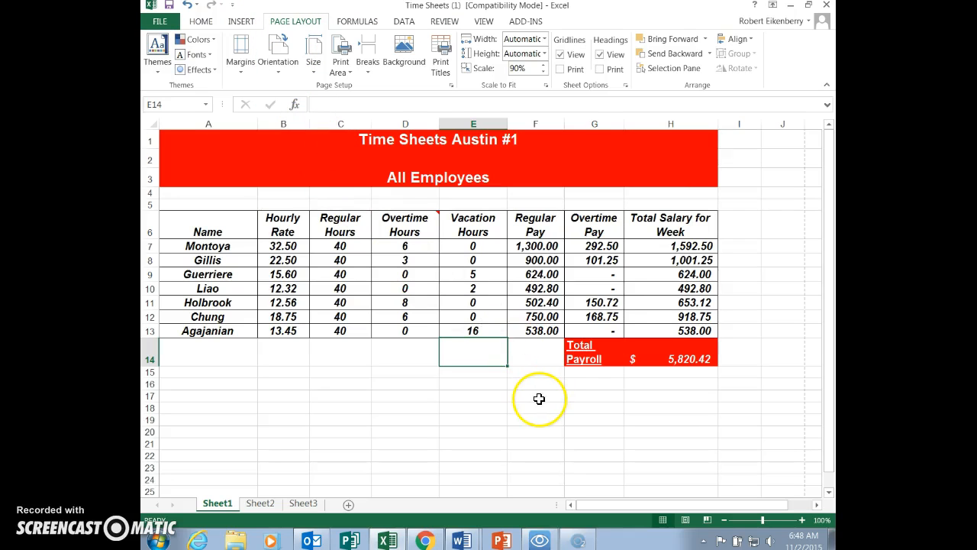